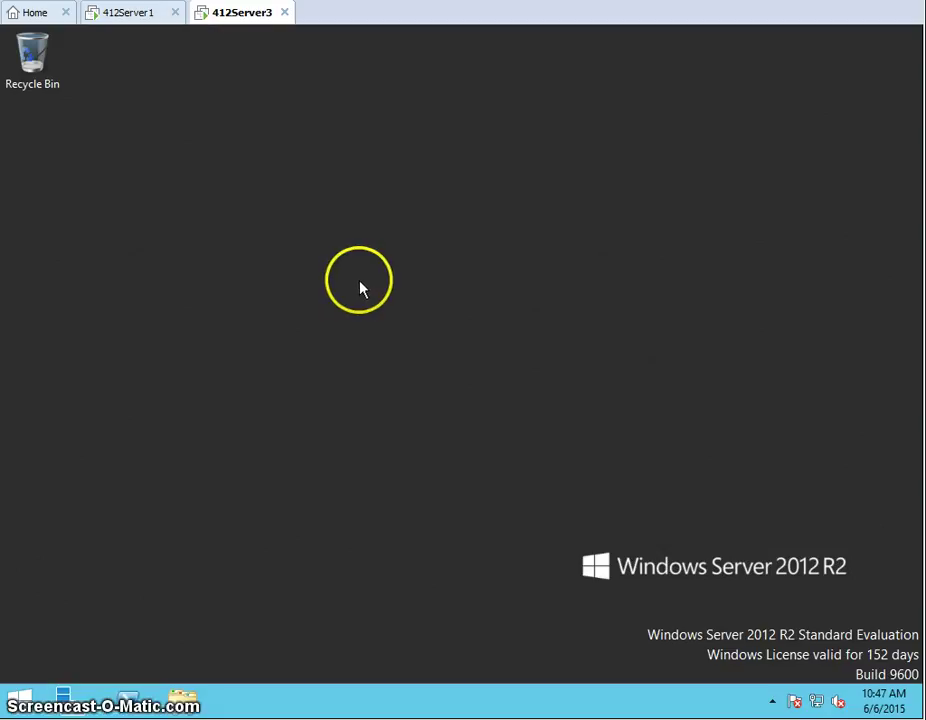
Open Server Manager from the taskbar to show its Dashboard
click(62, 696)
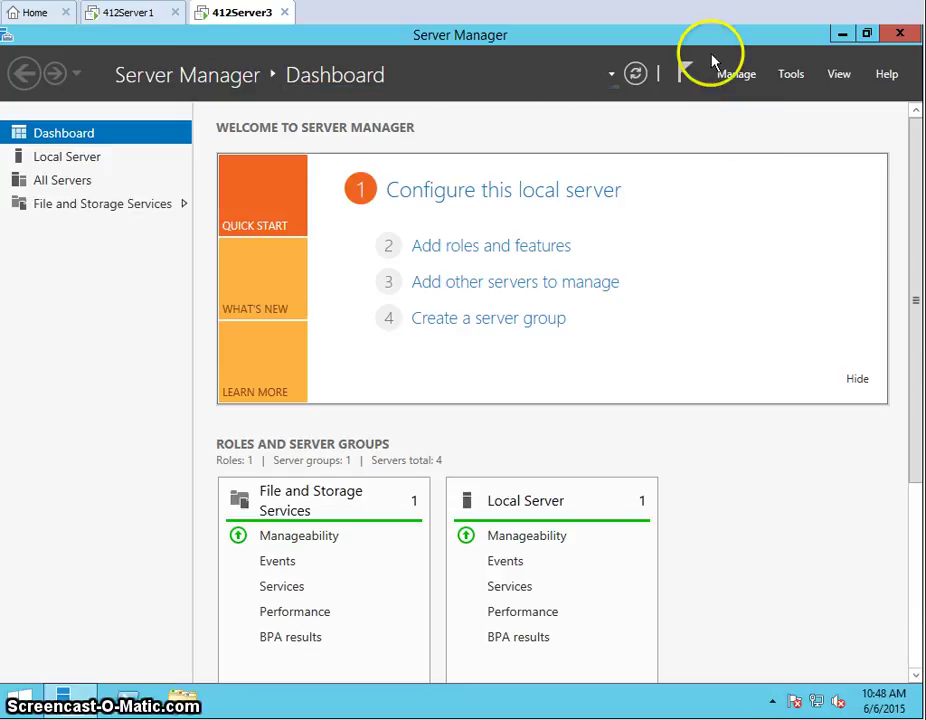
Start Add Roles and Features with a role-based installation on this server
click(743, 80)
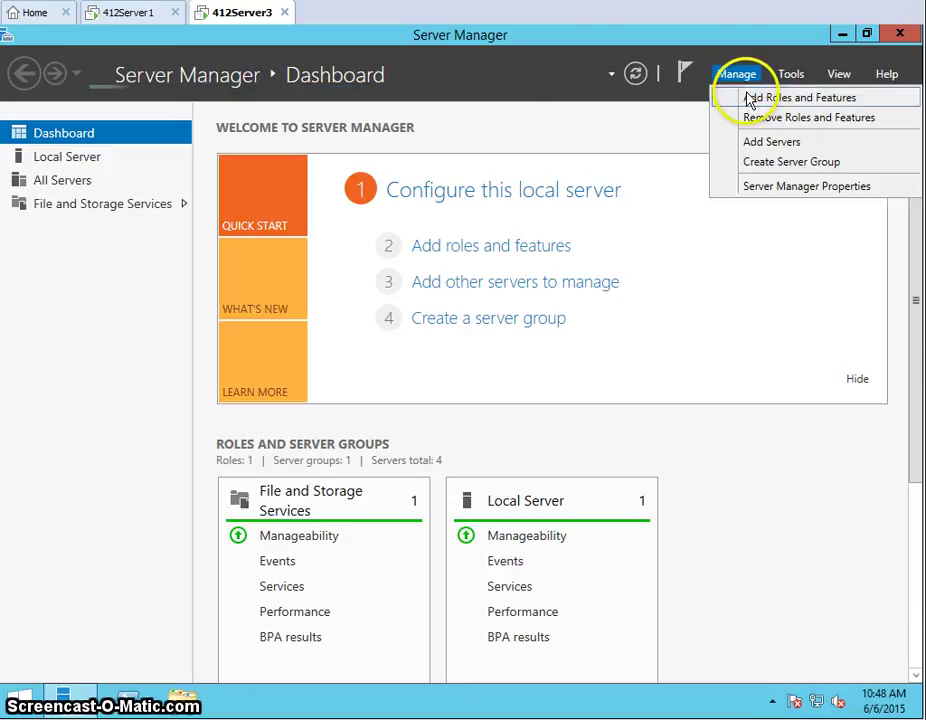
click(750, 97)
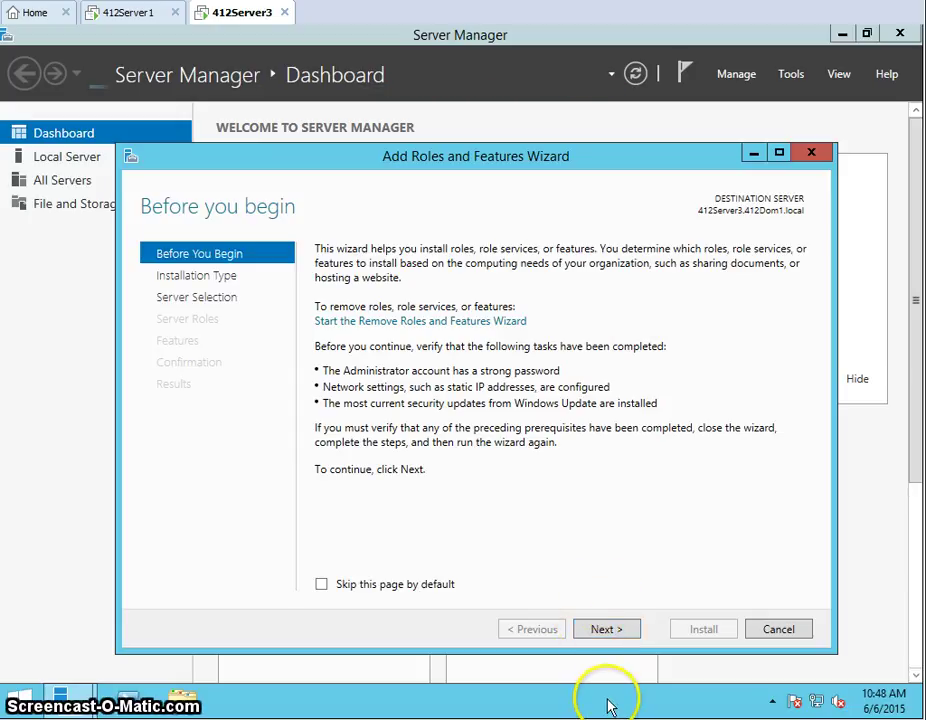
click(607, 629)
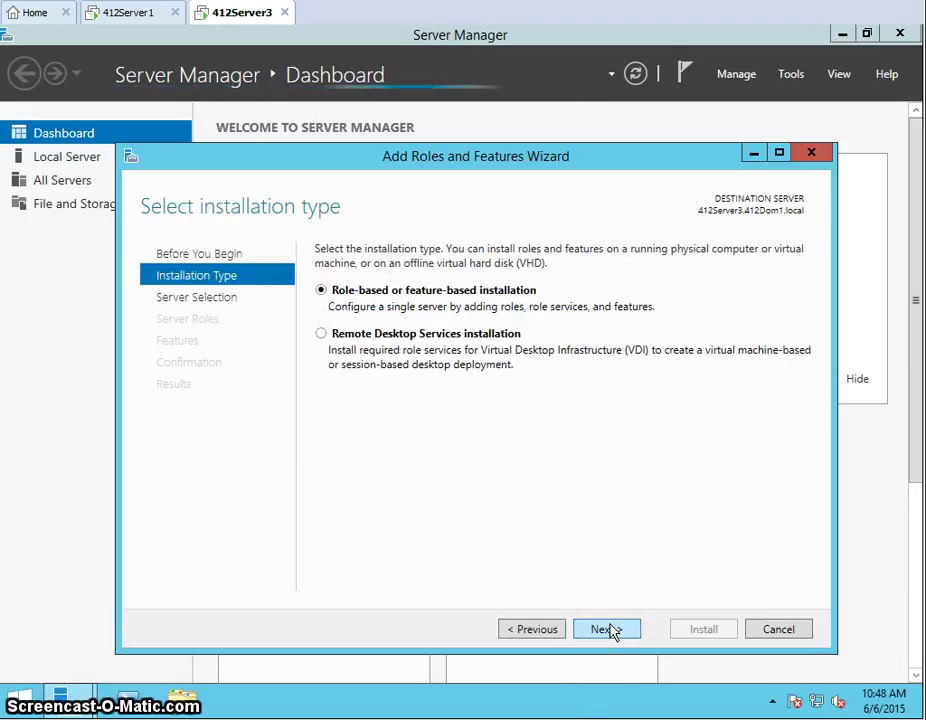
click(607, 629)
click(607, 629)
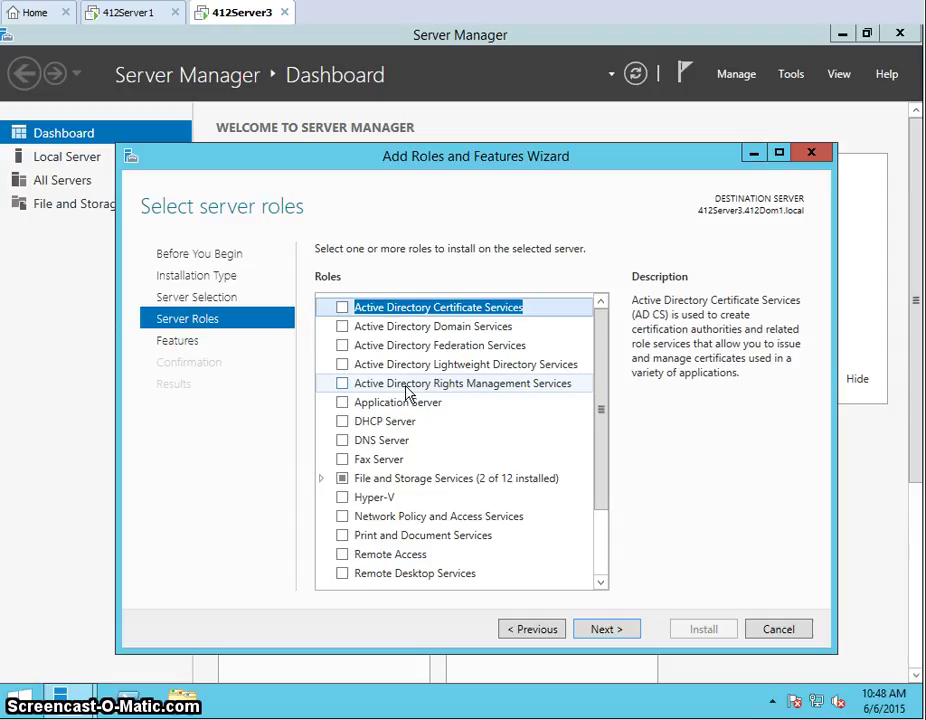
Select the Active Directory Rights Management Services role with its required features
click(346, 387)
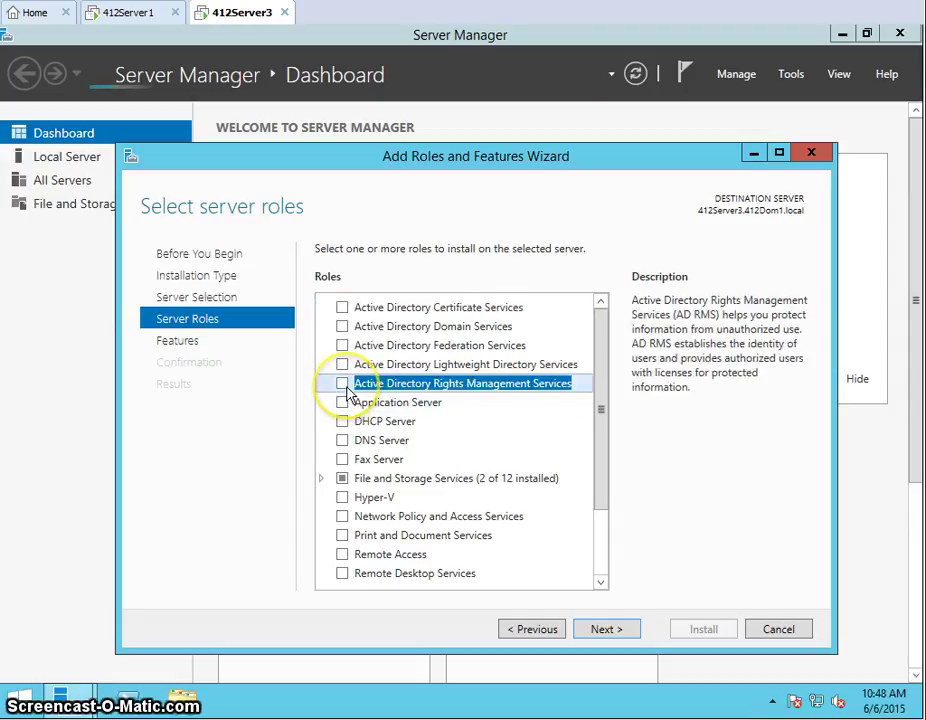
click(346, 386)
click(532, 558)
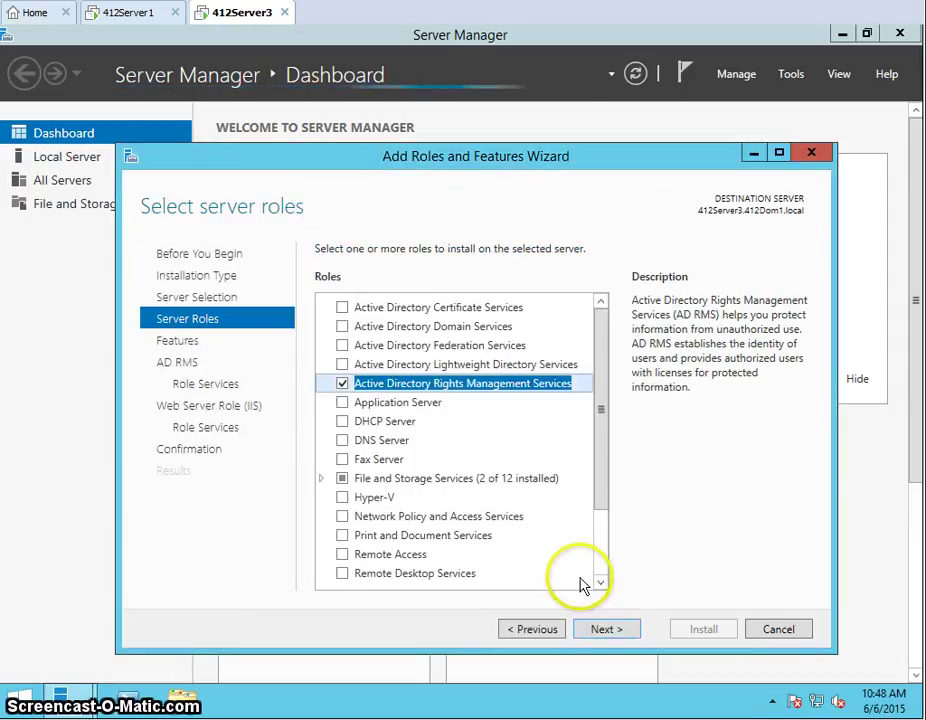
click(600, 630)
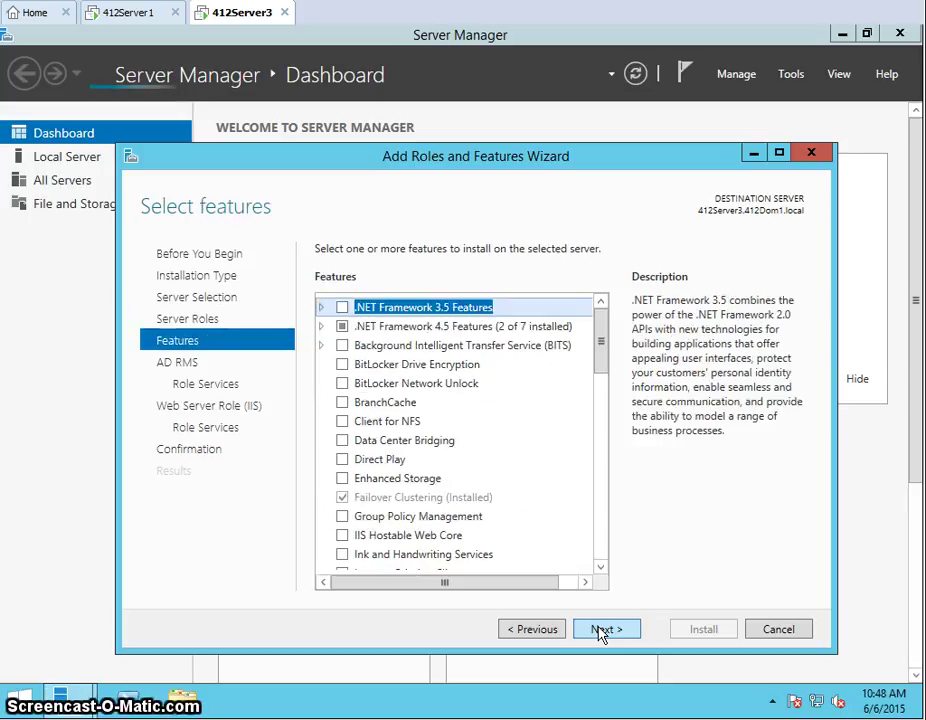
Skip the Select features page without adding any features
click(600, 630)
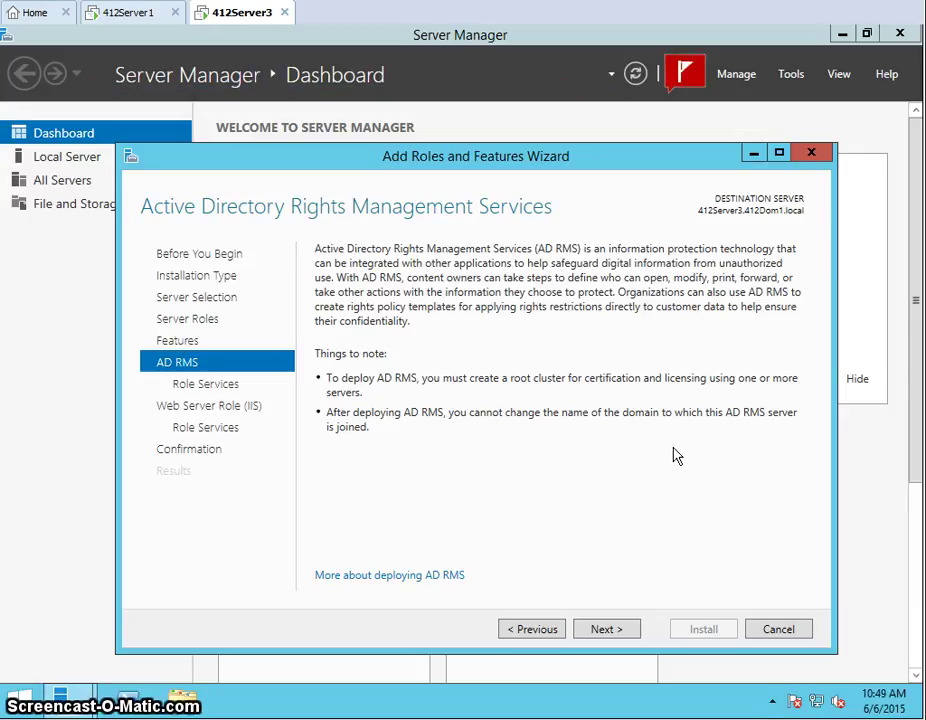
Accept the default AD RMS Server and IIS role services, reaching Confirmation
click(605, 631)
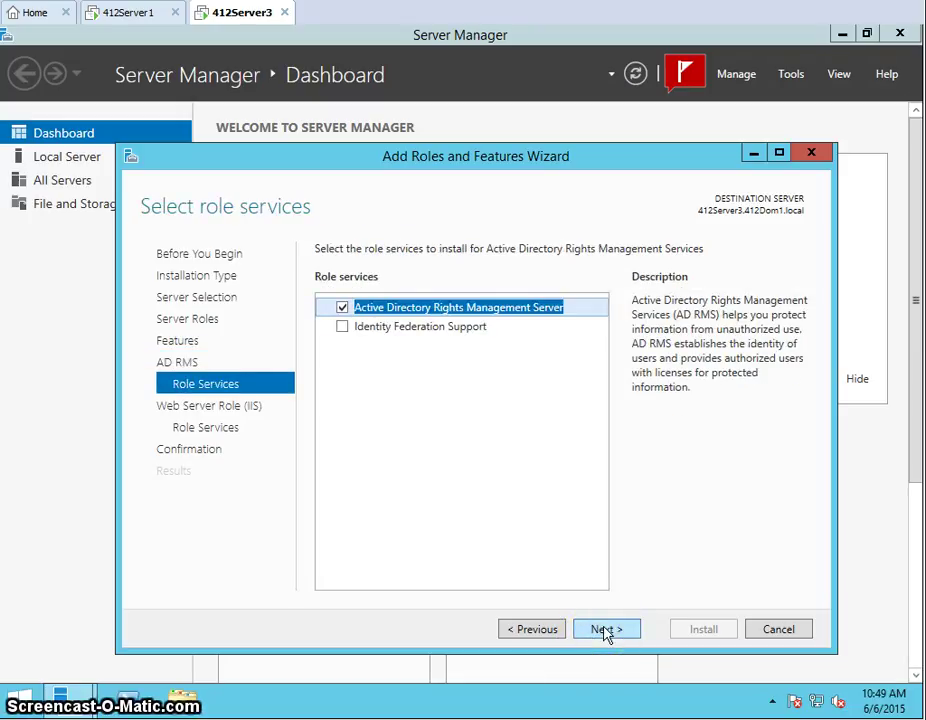
click(605, 631)
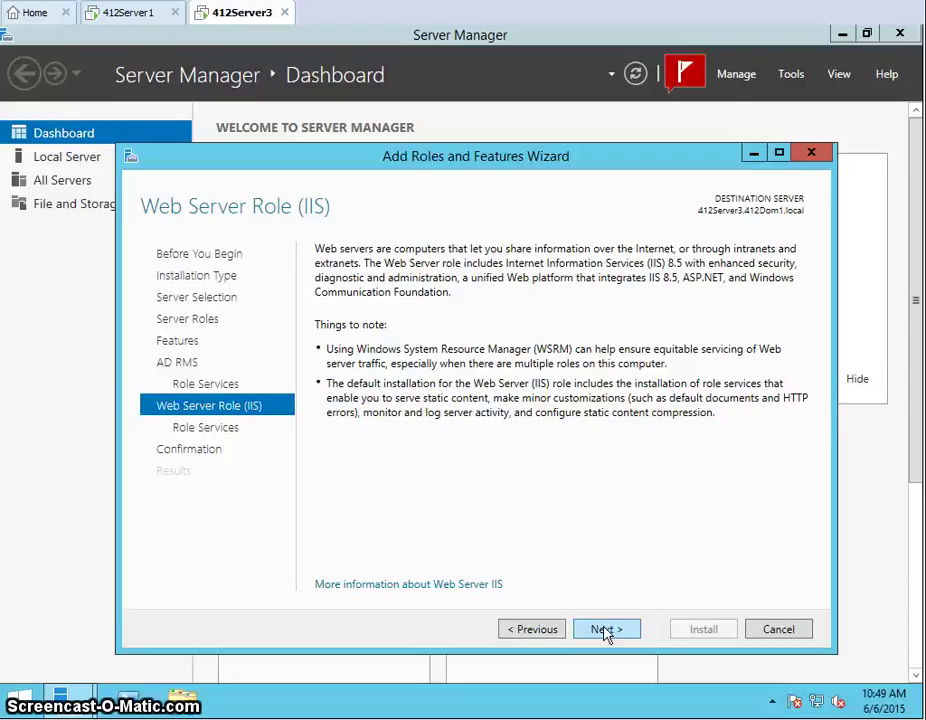
click(606, 629)
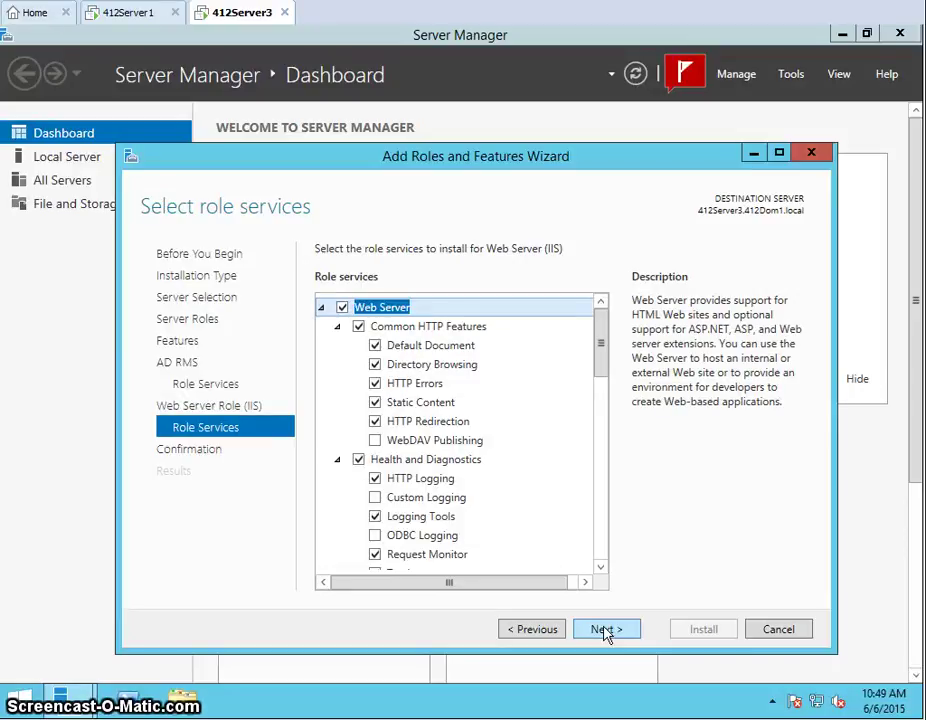
click(606, 629)
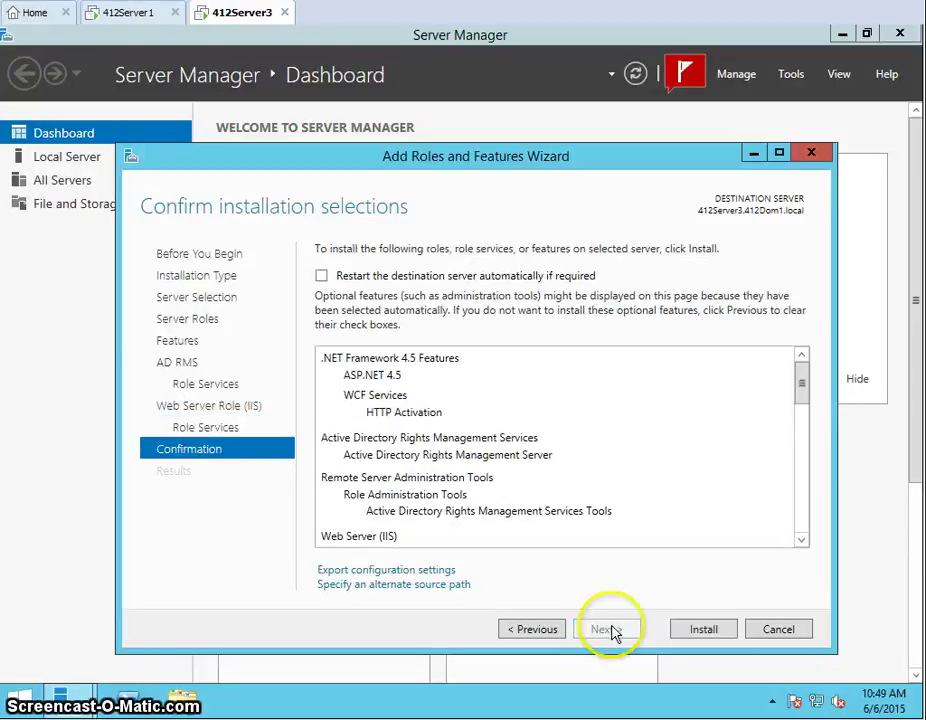
Install AD RMS and IIS, then close the wizard after success
click(690, 630)
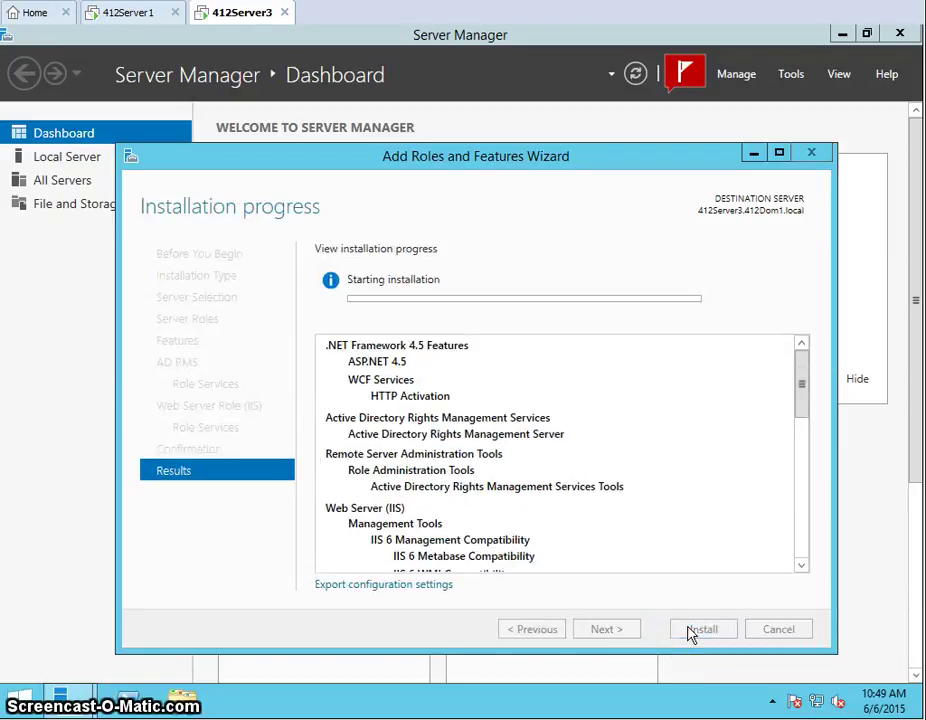
click(688, 628)
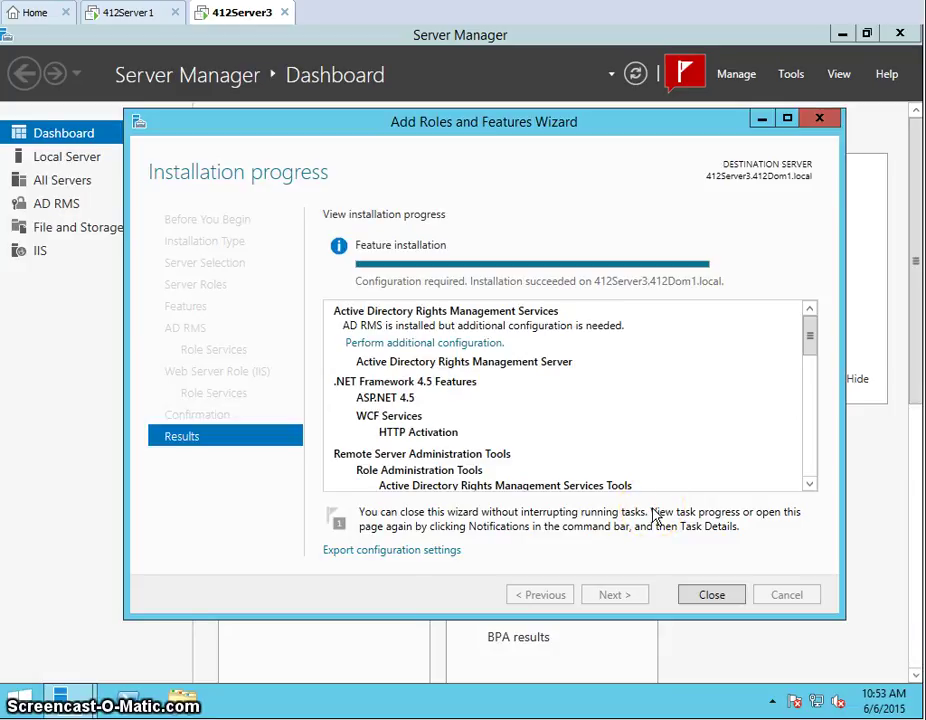
click(712, 595)
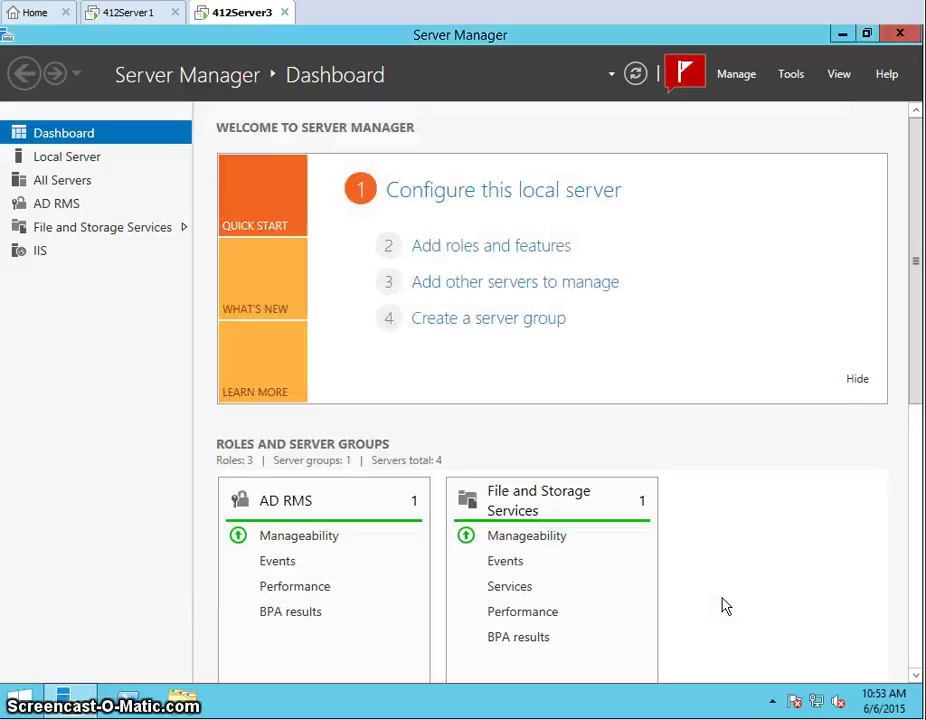
Launch the AD RMS post-deployment configuration from the notifications flag
click(690, 76)
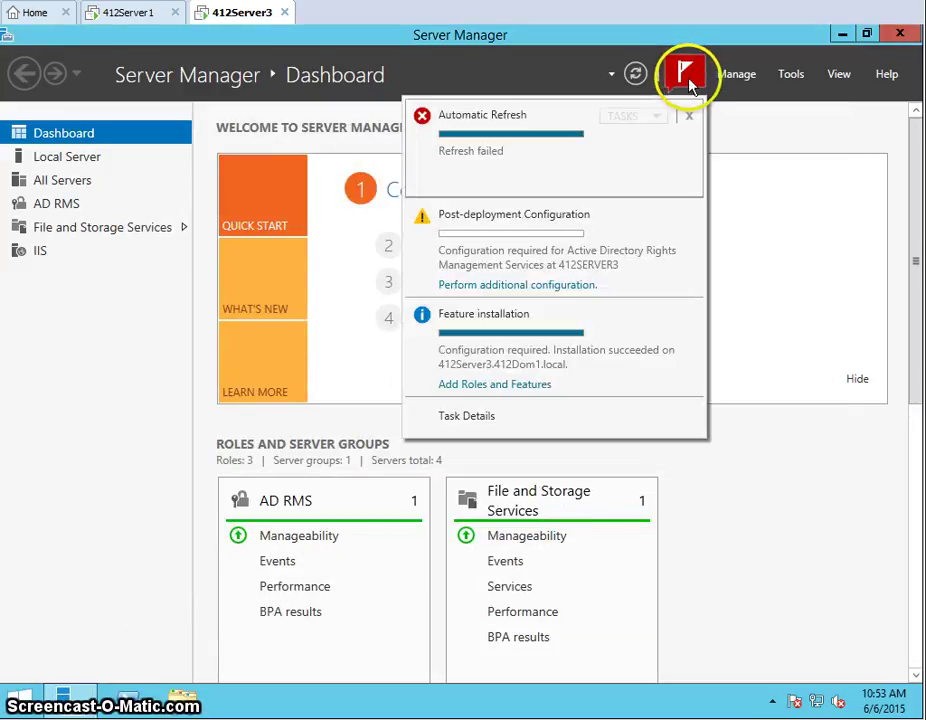
click(565, 287)
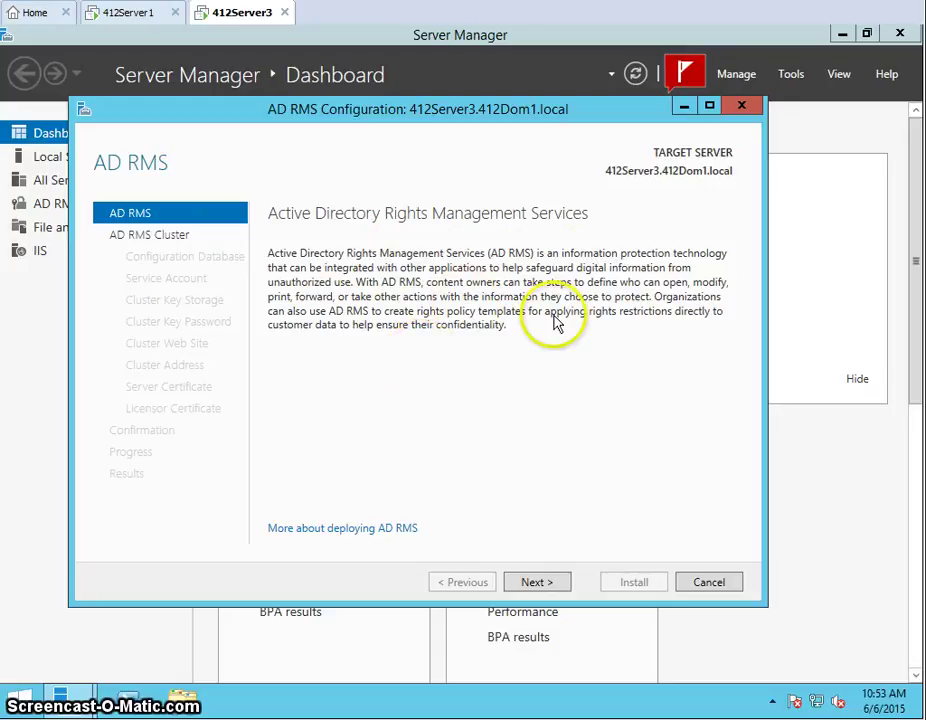
Choose to create a new AD RMS root cluster
click(537, 582)
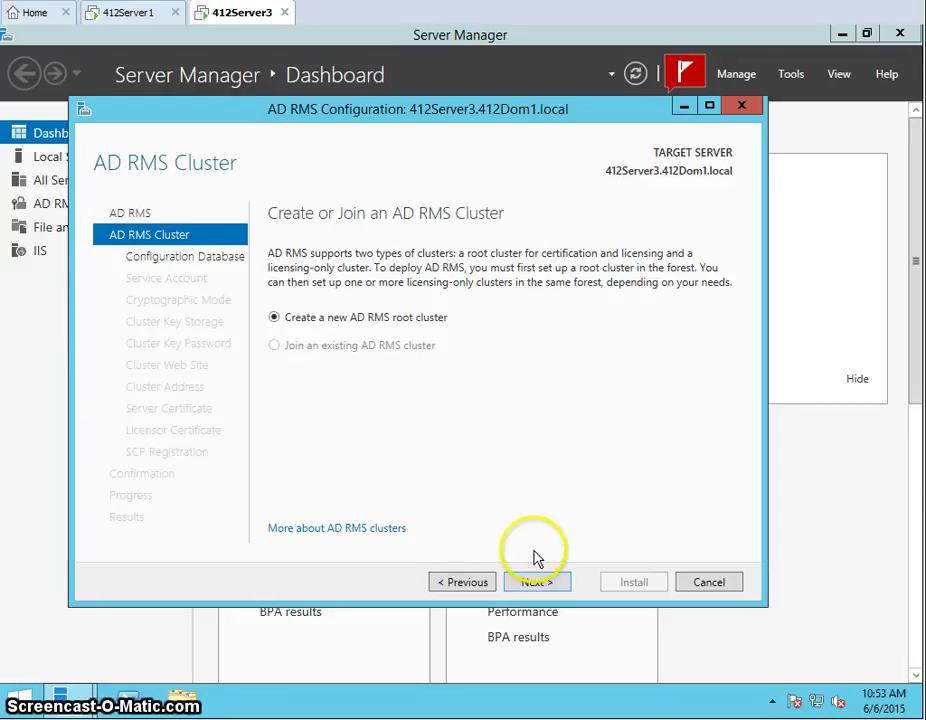
click(537, 584)
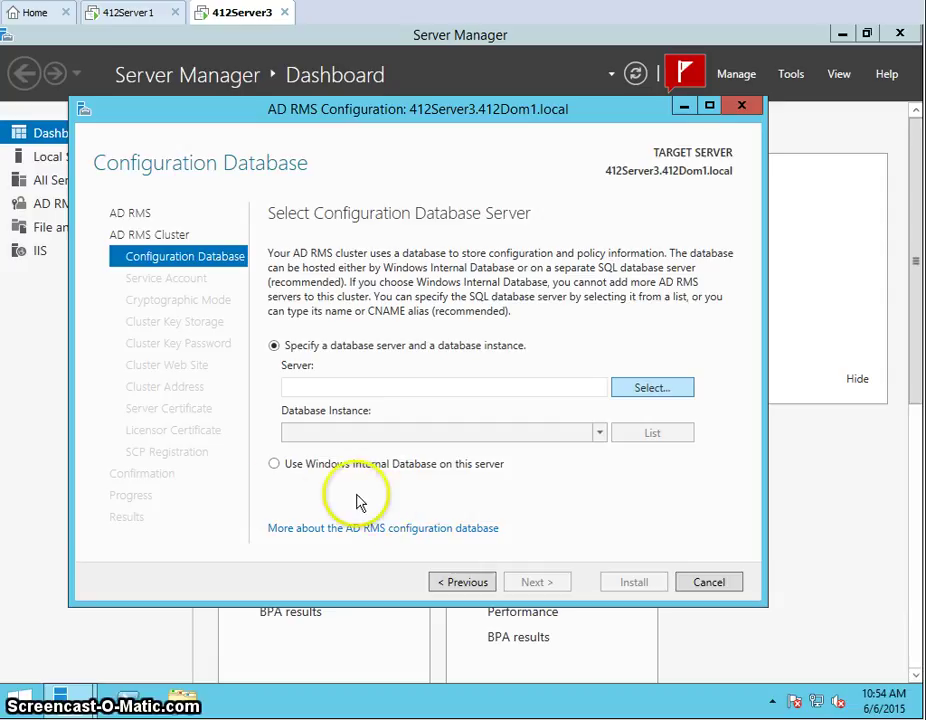
Keep Windows Internal Database and open the service account credentials prompt
click(278, 467)
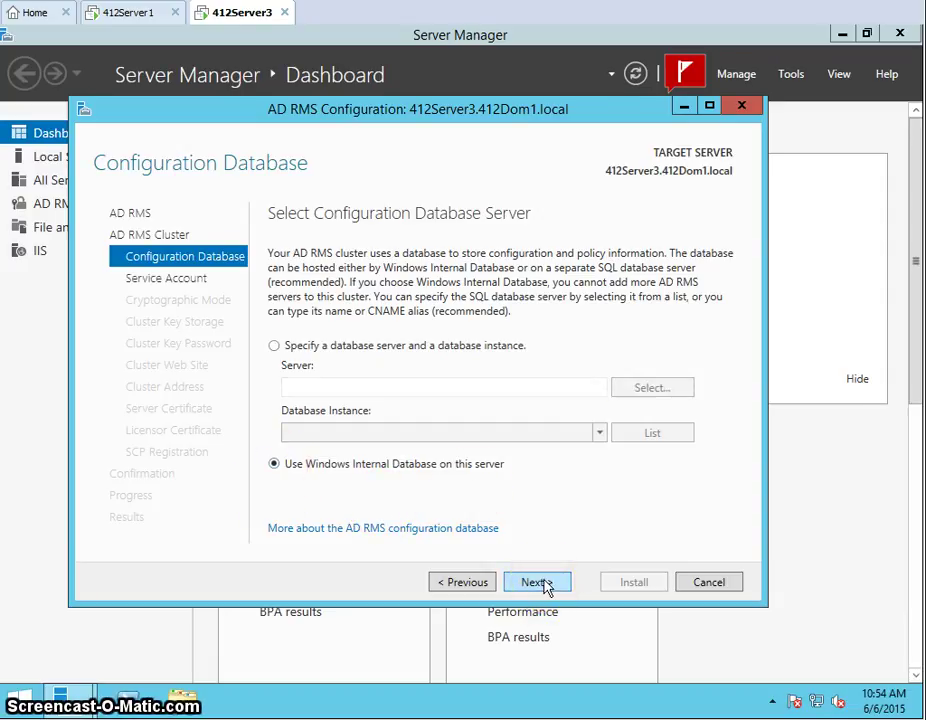
click(545, 586)
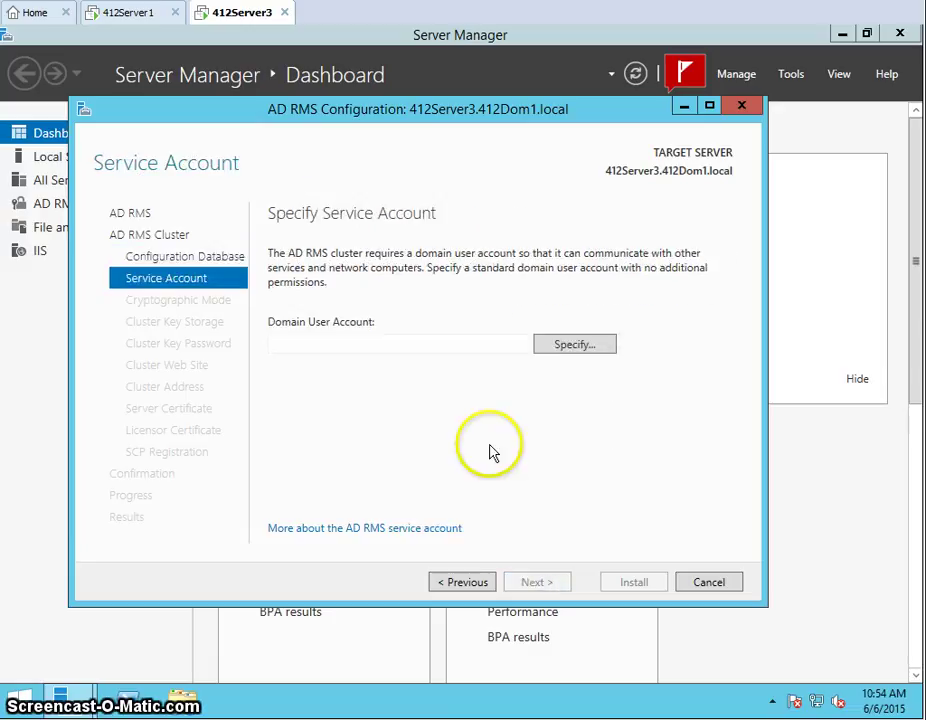
click(565, 350)
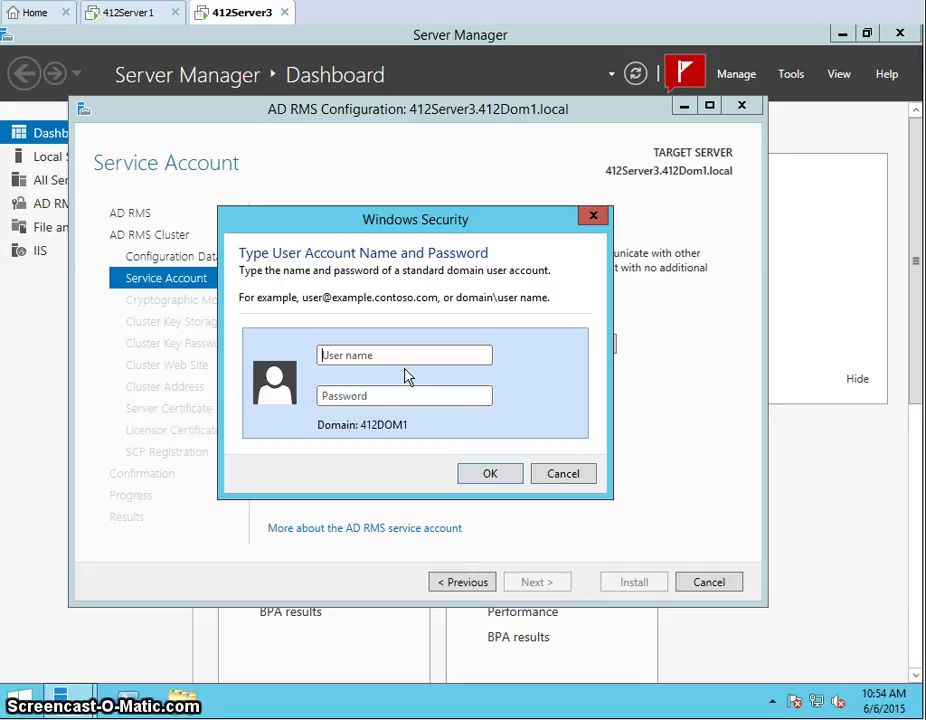
Enter the AD RMS domain service account's user name and password
text(AD)
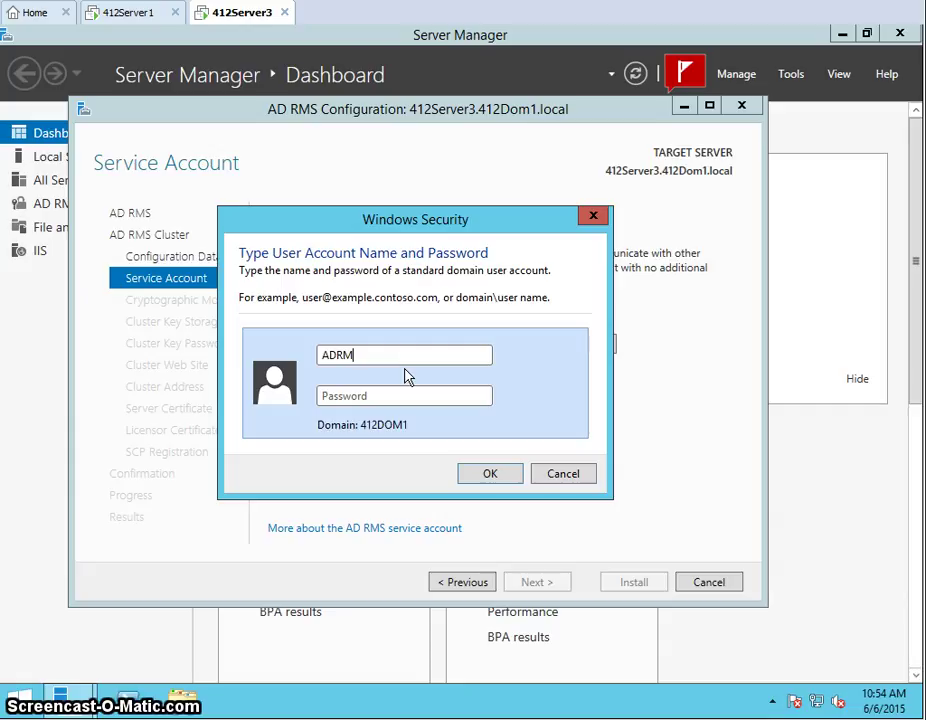
text(RM)
text(S)
text(**)
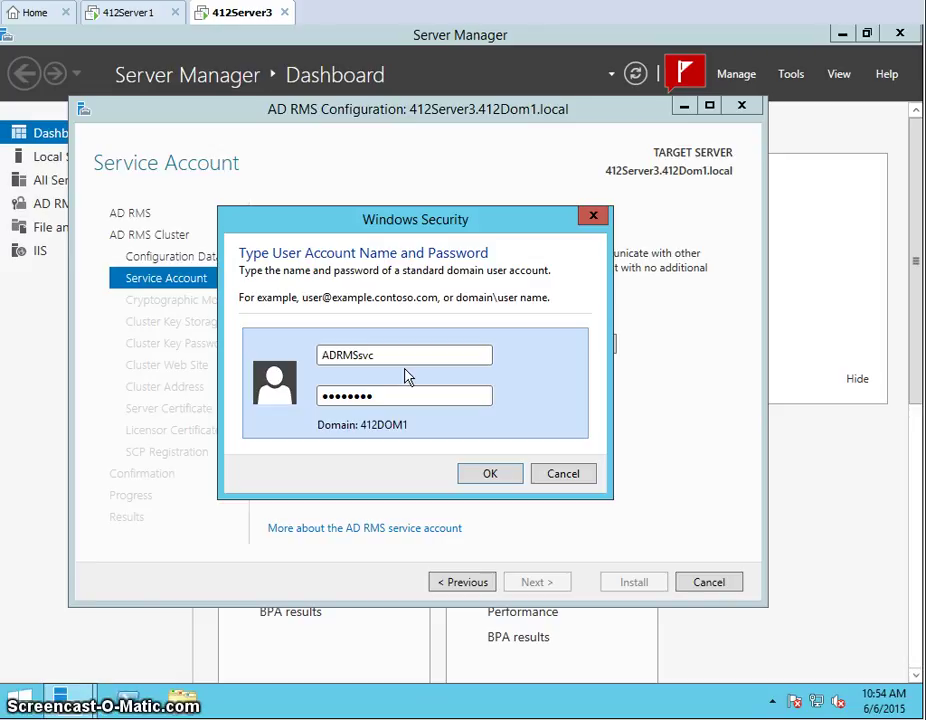
click(466, 476)
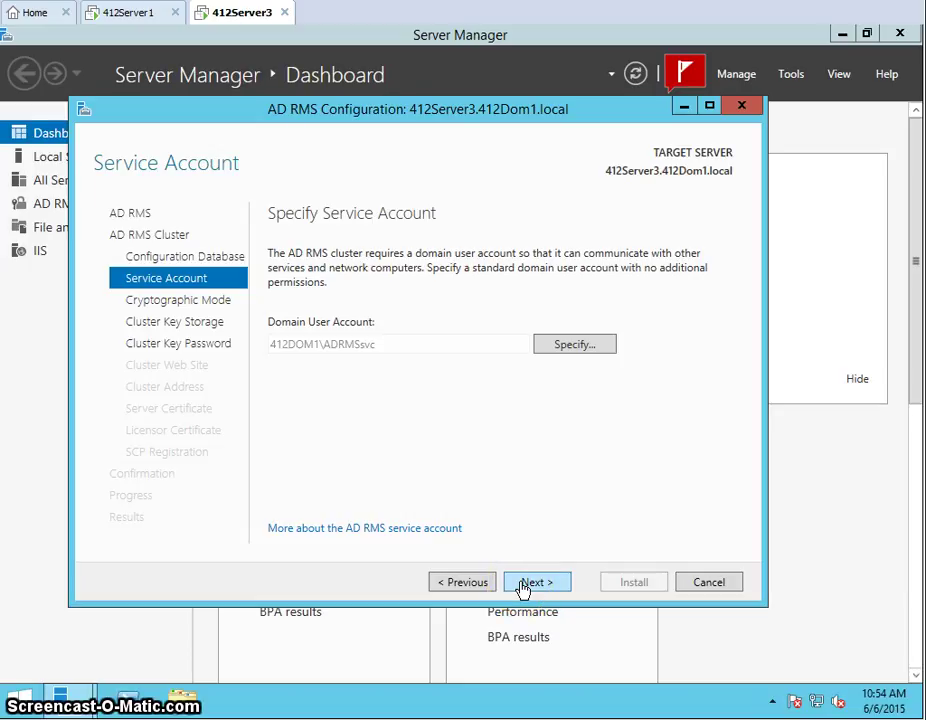
Keep Cryptographic Mode 2 and centrally managed AD RMS key storage
click(522, 587)
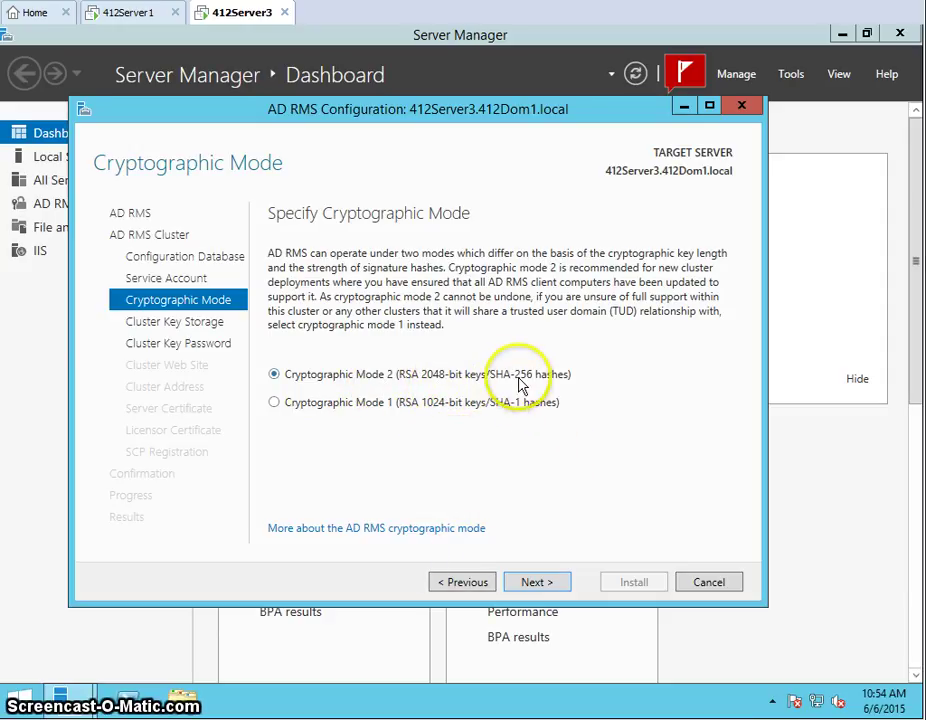
click(553, 588)
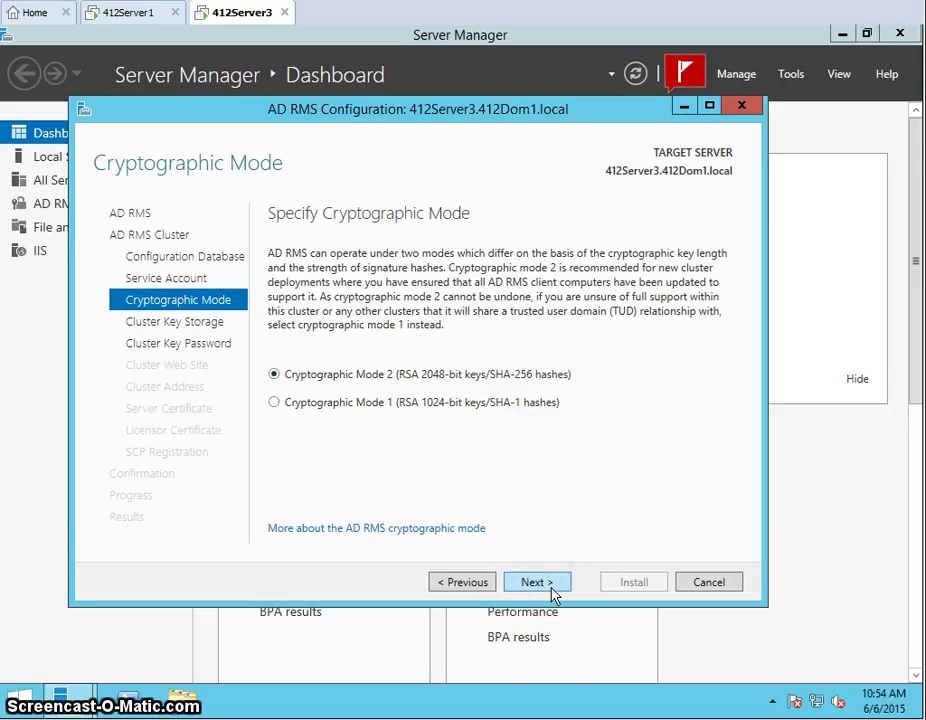
click(554, 586)
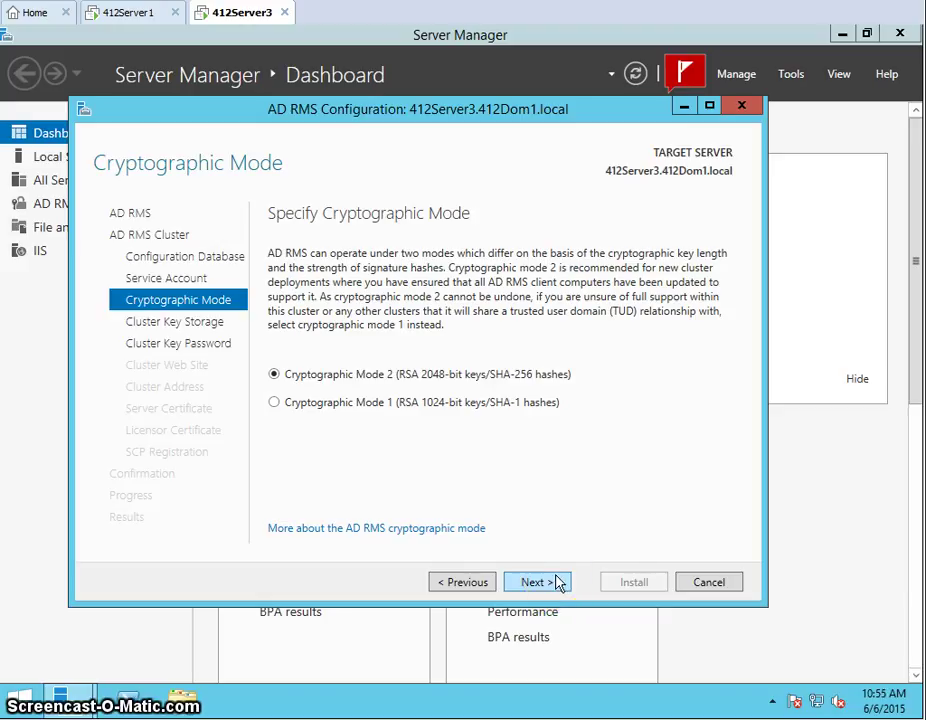
click(561, 583)
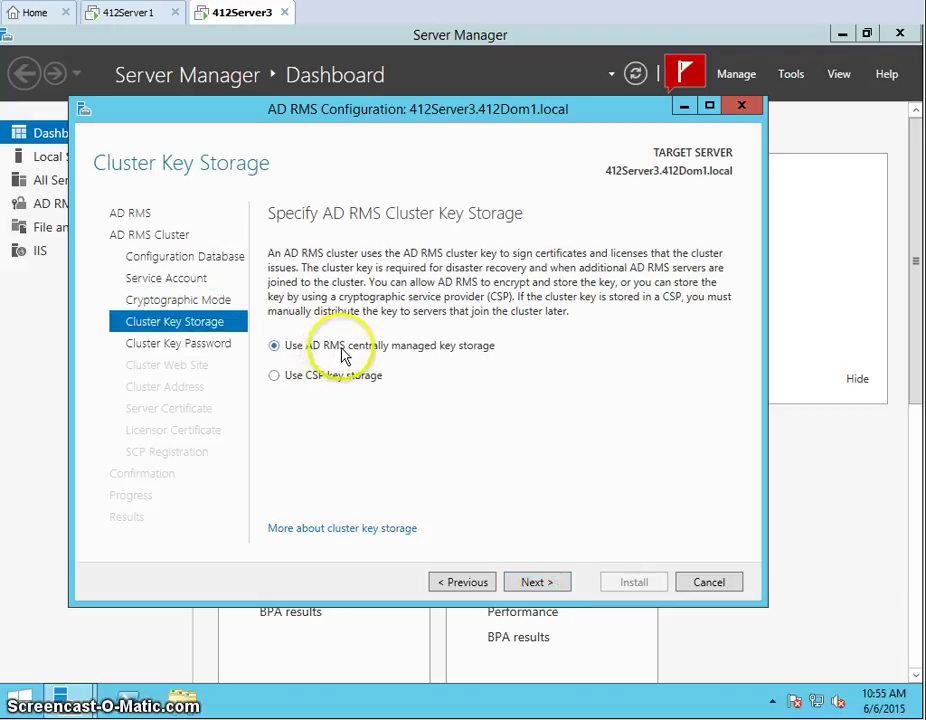
click(539, 584)
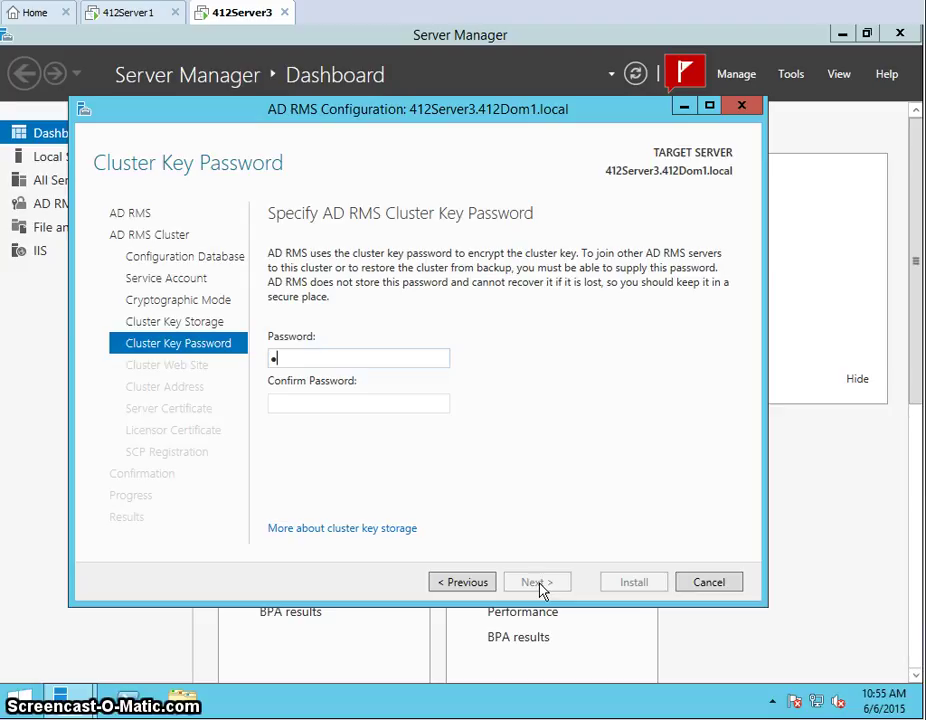
Set and confirm the AD RMS cluster key password
text(••)
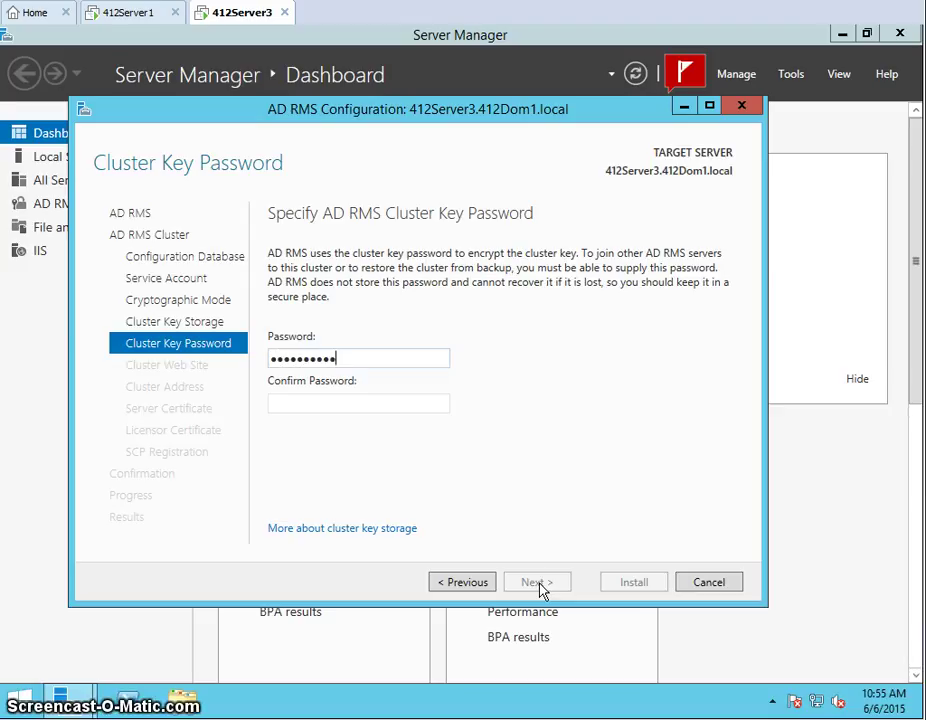
key(Tab)
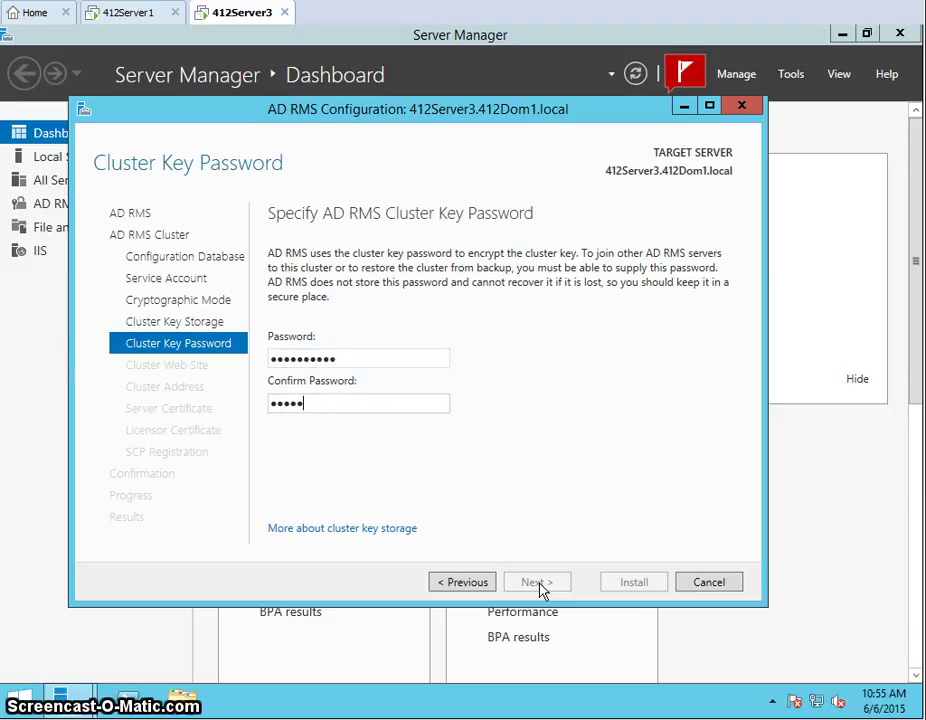
text(••••••••••)
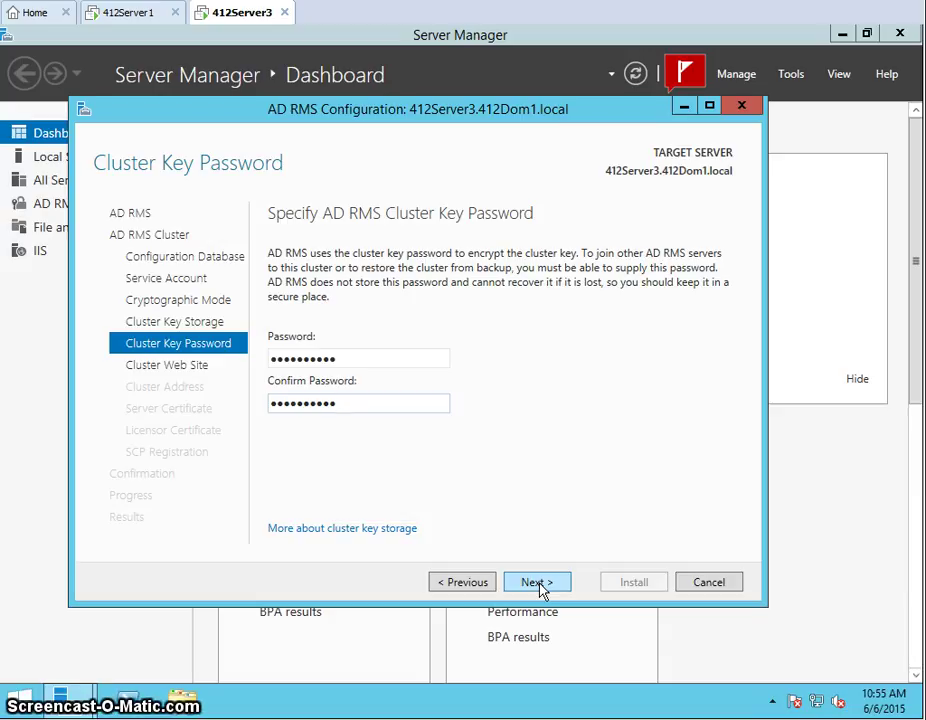
click(537, 583)
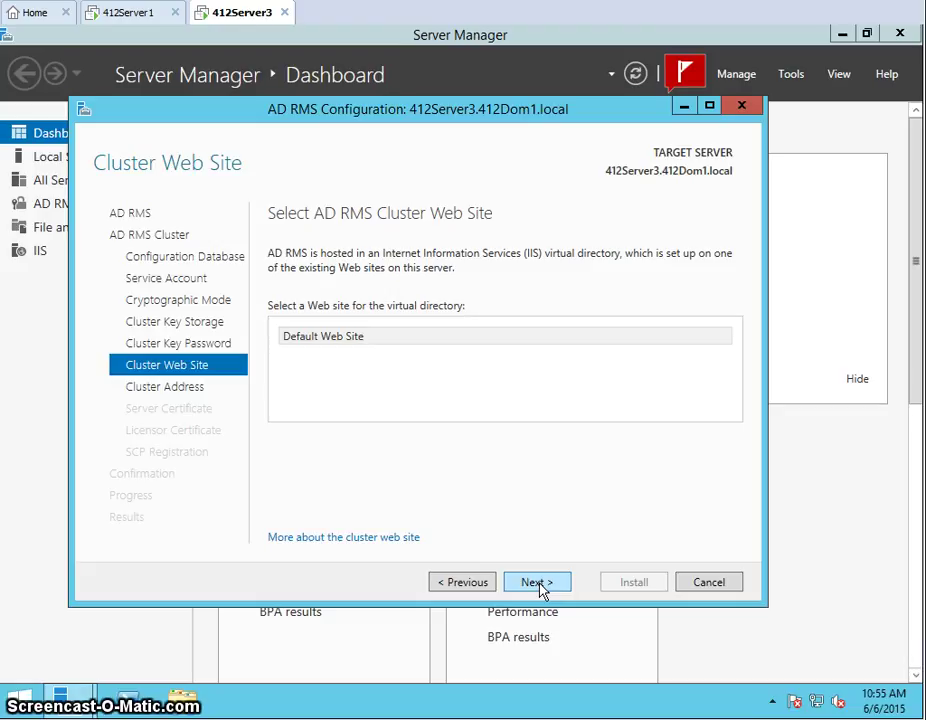
Keep Default Web Site and set the cluster address to 412Server3.412Dom1.local over SSL on port 443
click(537, 583)
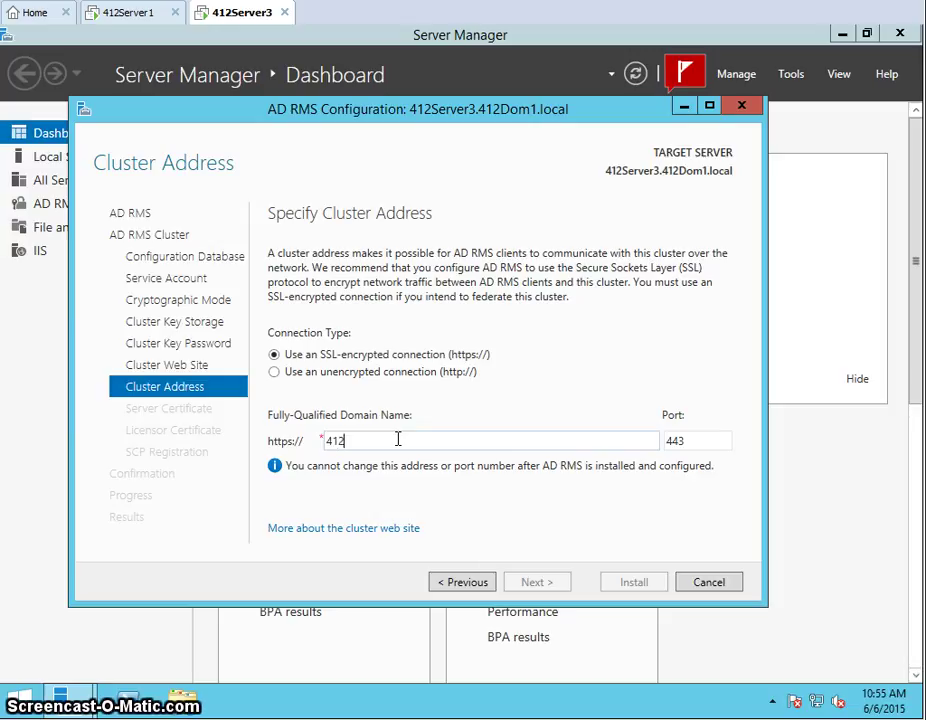
text(Server3)
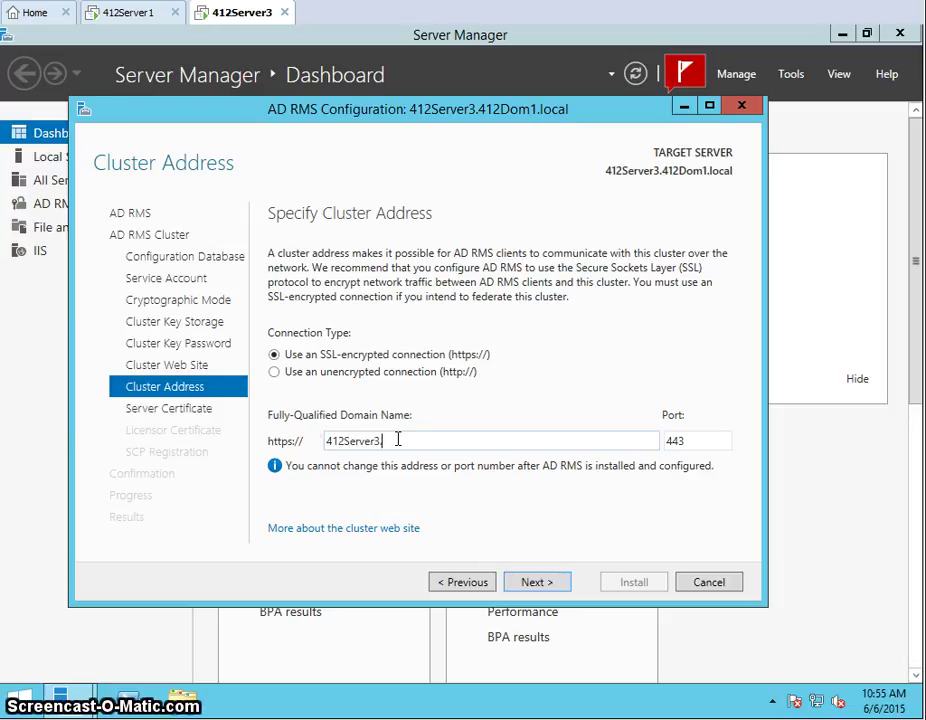
text(.412Dom1.local)
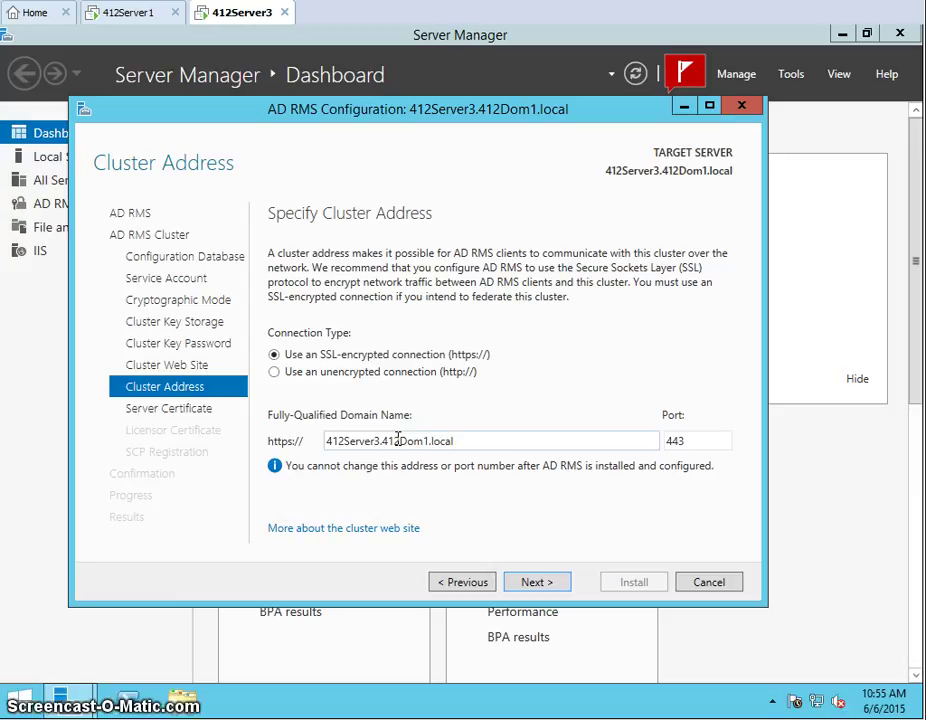
click(538, 580)
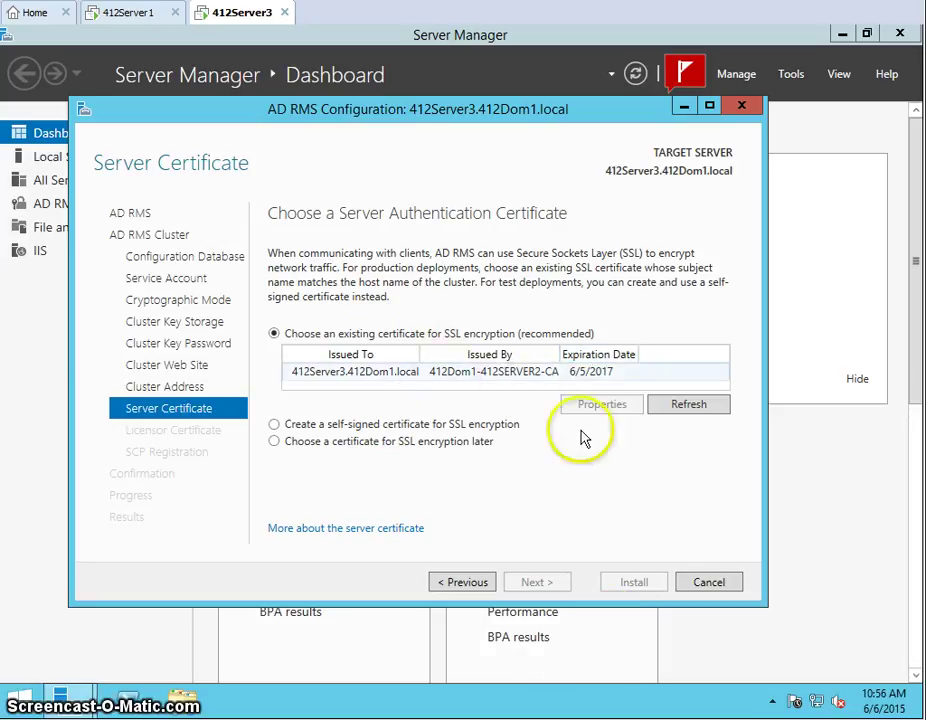
Use the existing 412Server3.412Dom1.local SSL certificate for cluster encryption
click(405, 373)
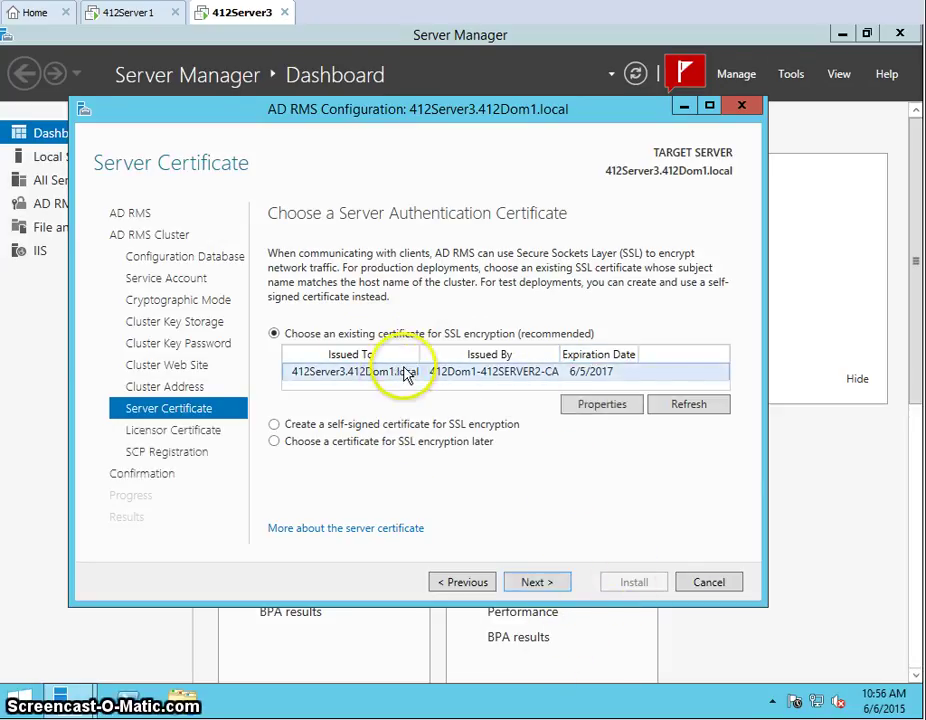
click(531, 583)
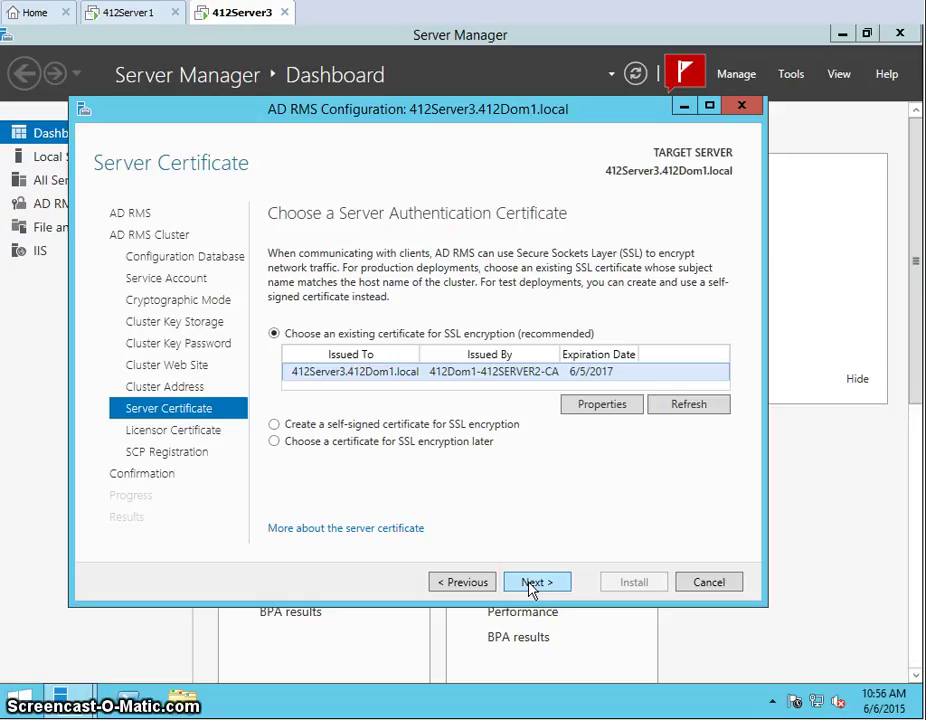
click(534, 592)
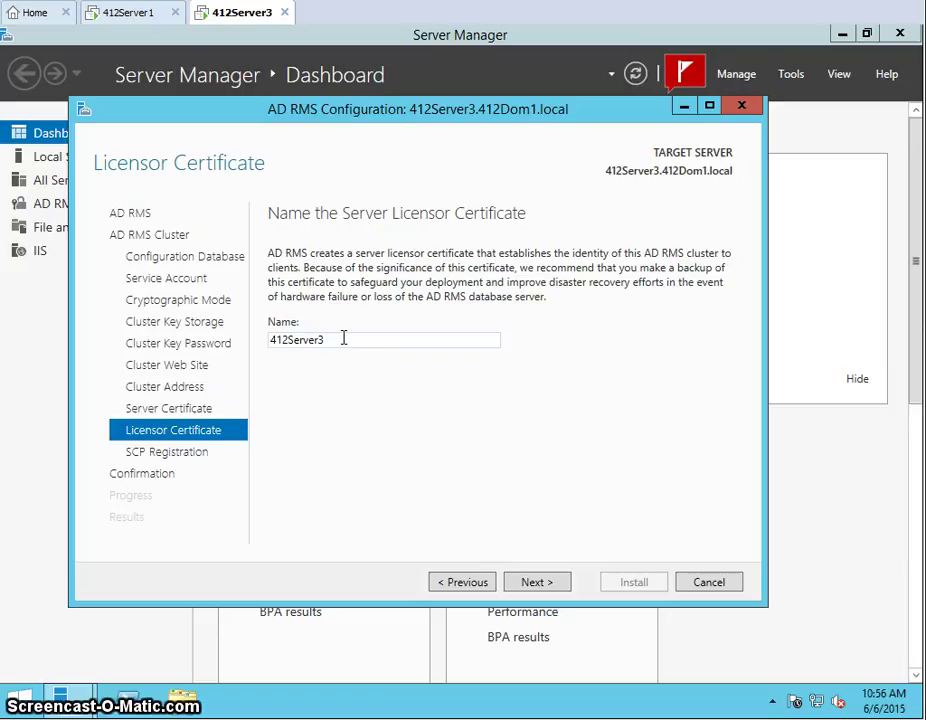
Name the licensor certificate 412Dom1ADRMS
click(52, 337)
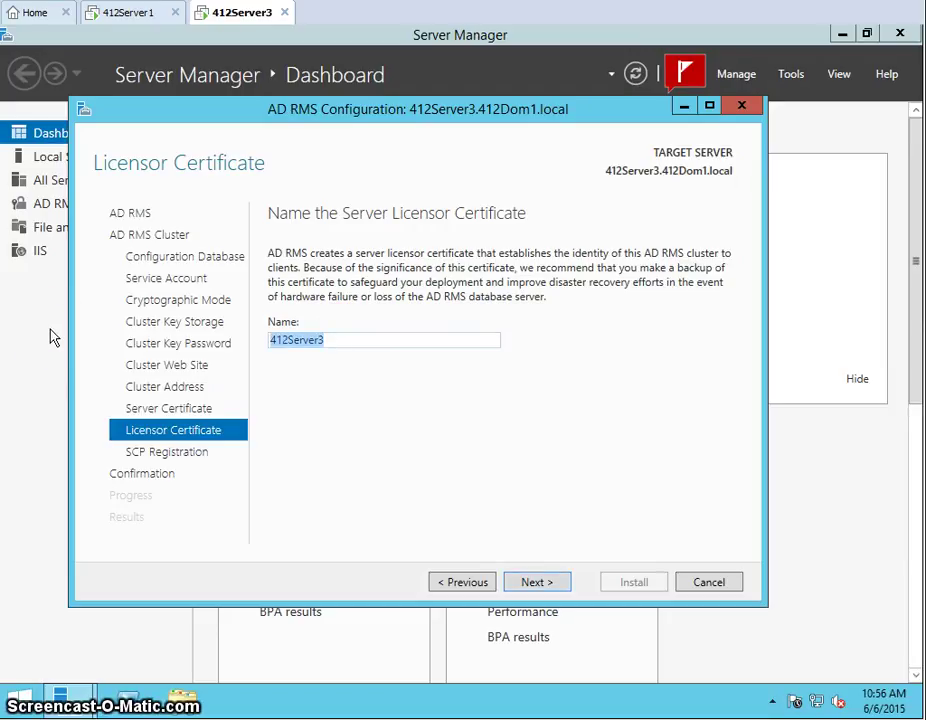
text(412Dom1ADRMS)
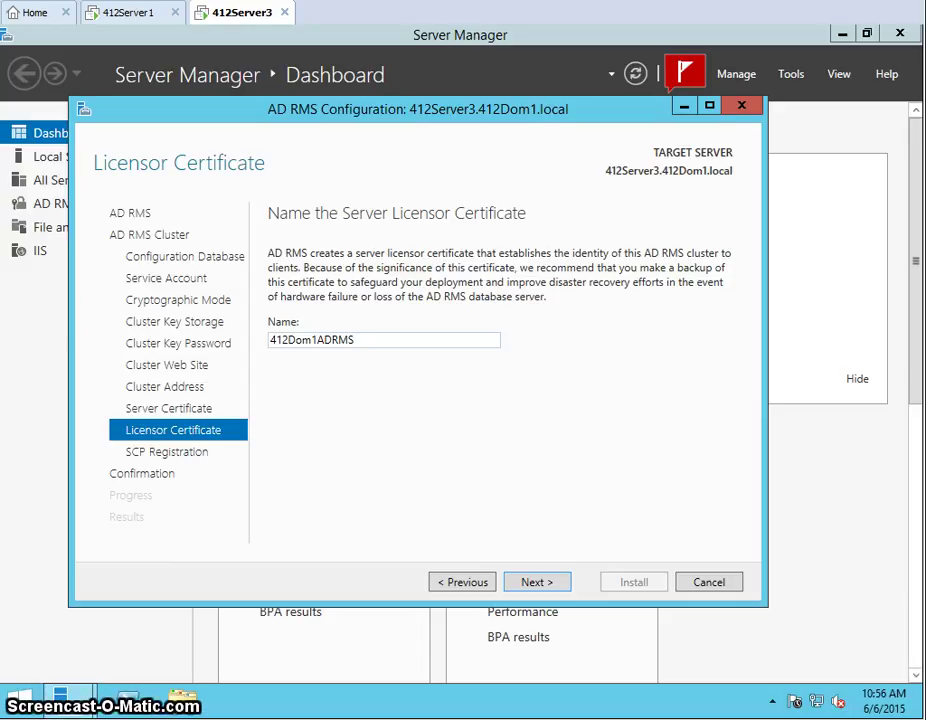
click(537, 582)
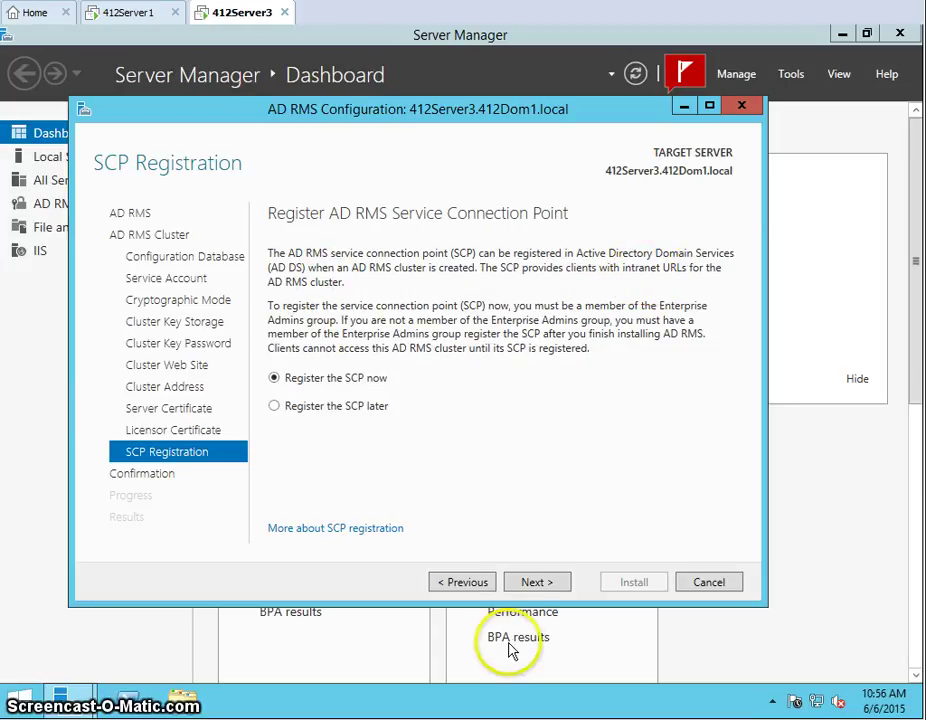
Keep 'Register the SCP now', install the AD RMS root cluster, then close the wizard and Server Manager
click(533, 583)
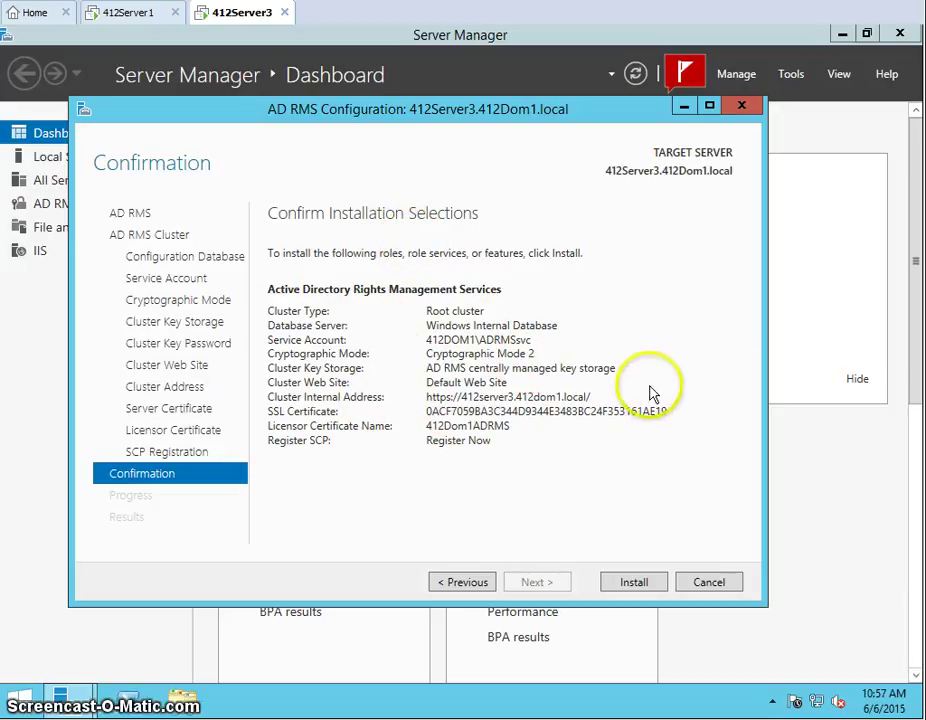
click(634, 584)
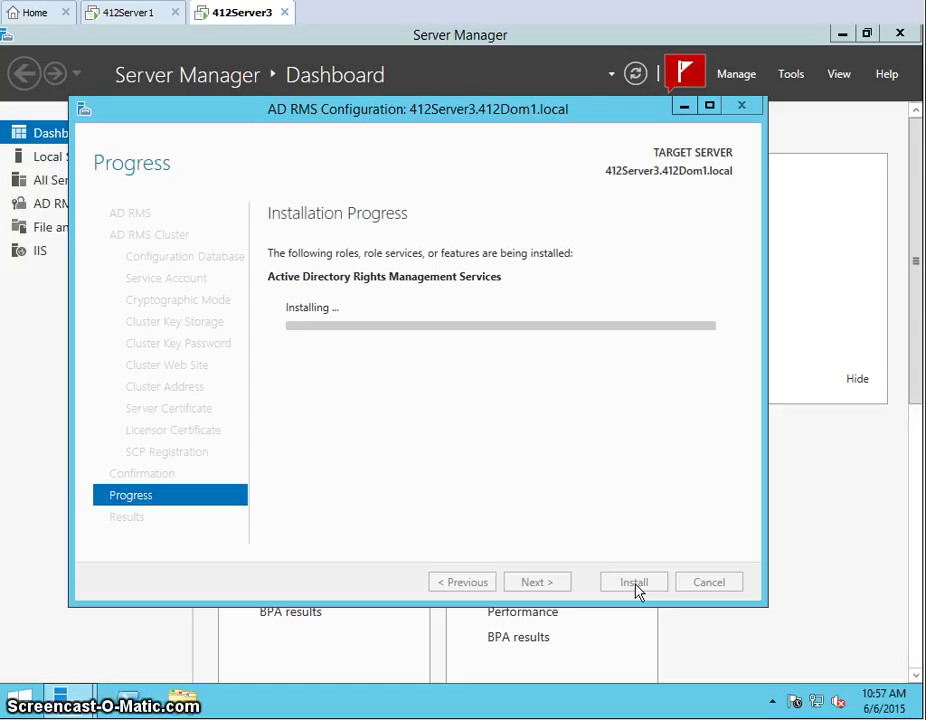
click(471, 424)
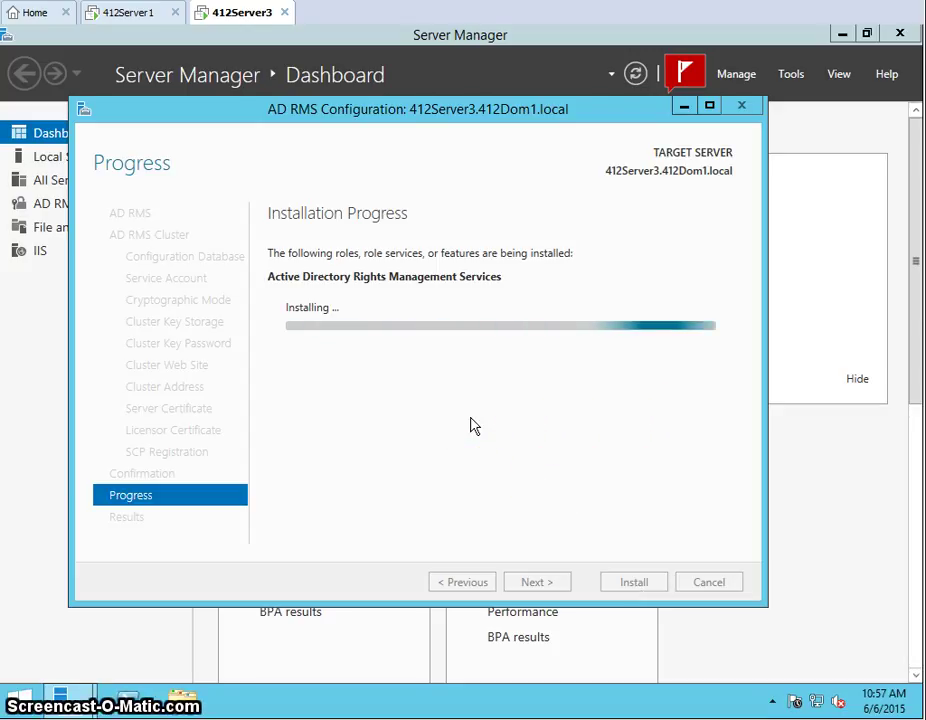
click(139, 703)
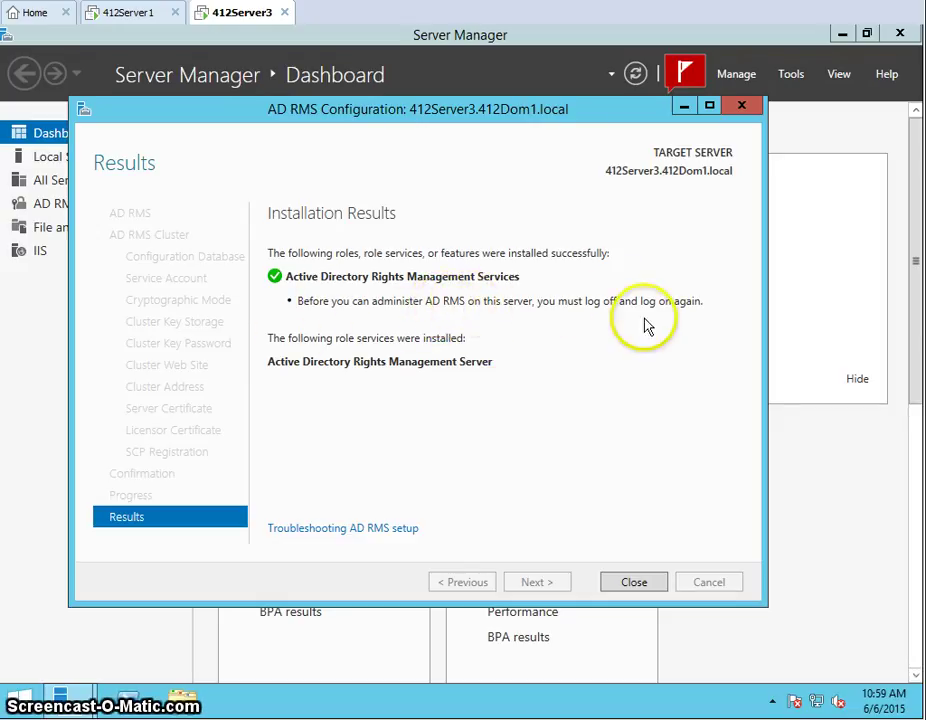
click(627, 584)
click(900, 33)
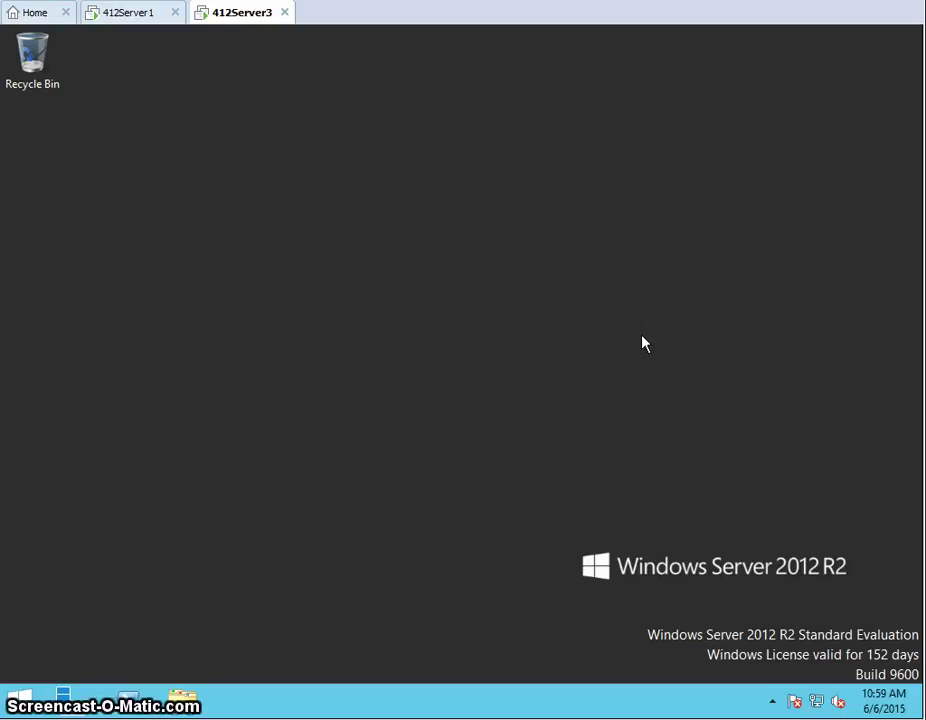
Sign the administrator out of the server from the Start screen
right_click(250, 22)
click(170, 248)
click(15, 705)
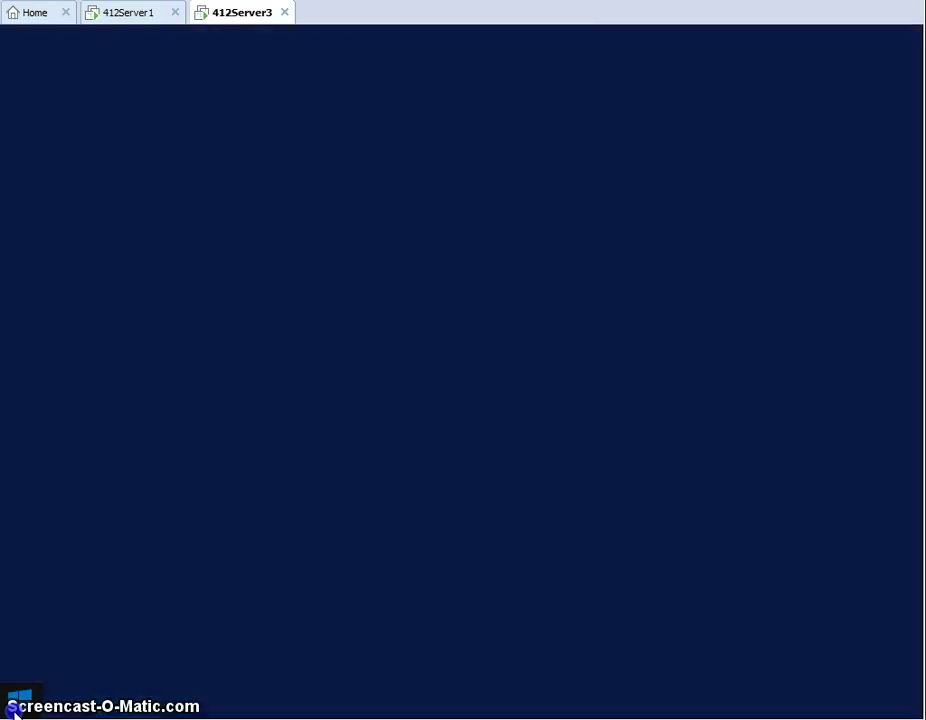
click(775, 98)
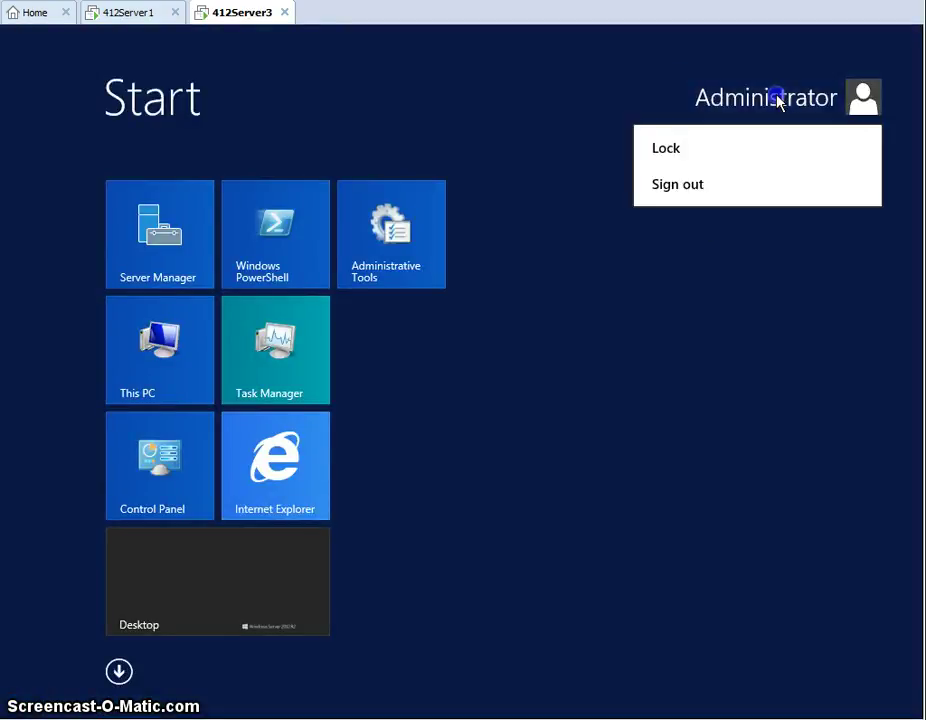
click(689, 193)
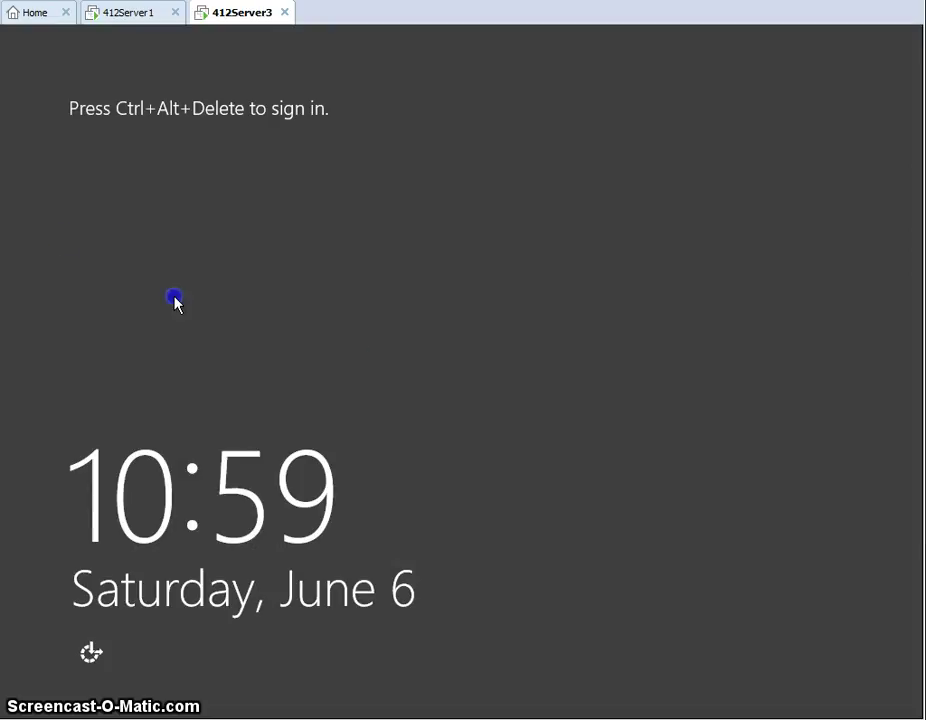
Send Ctrl+Alt+Del to the VM and sign back in as the domain administrator with the account password
right_click(243, 10)
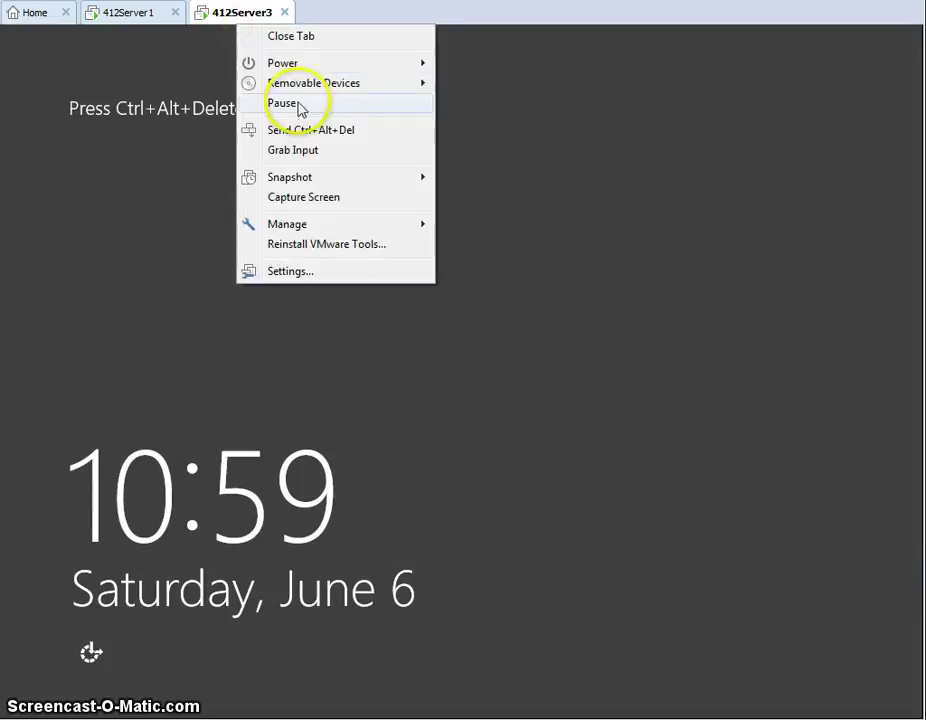
click(292, 132)
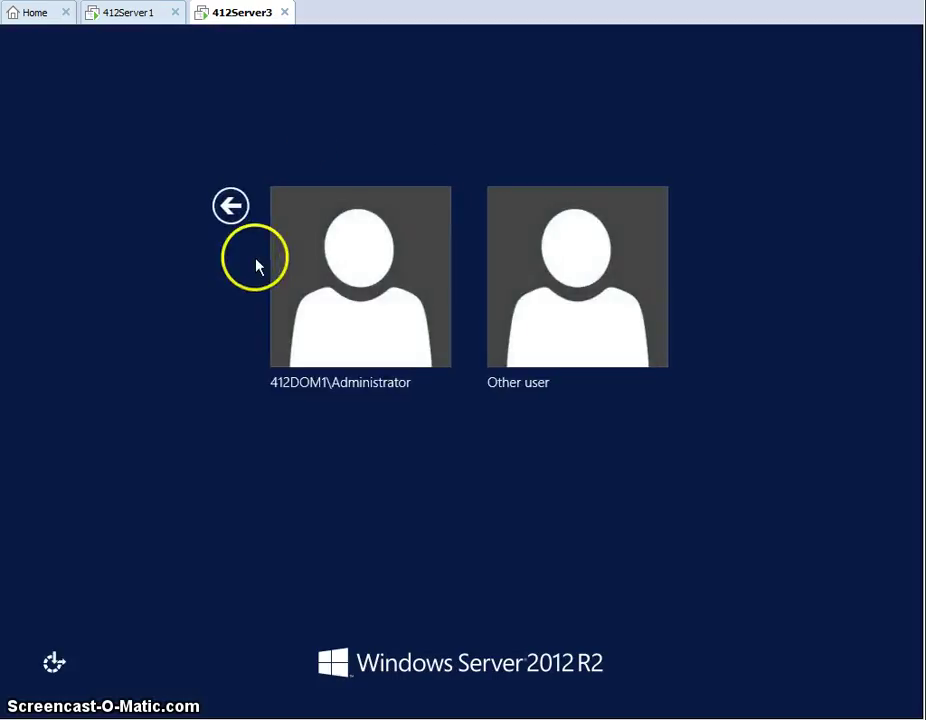
click(343, 311)
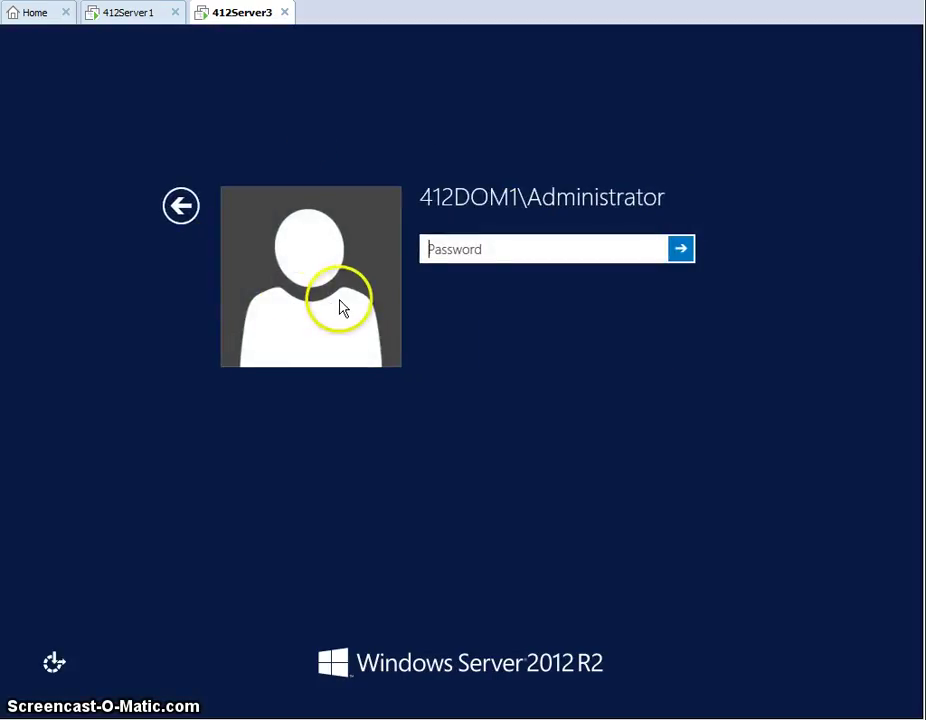
text(P)
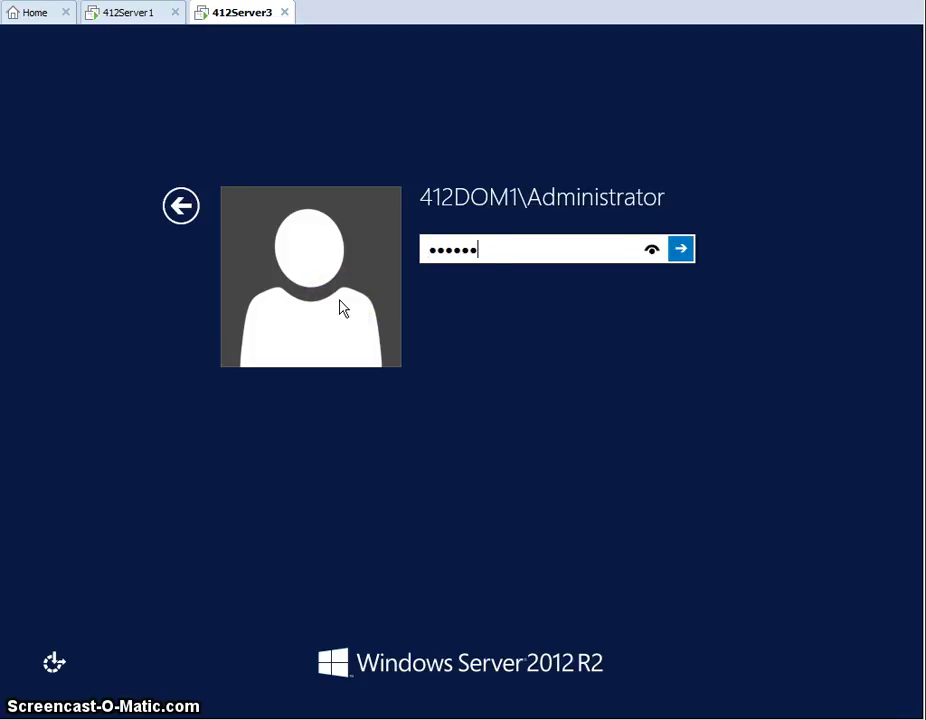
text(assword01)
key(Return)
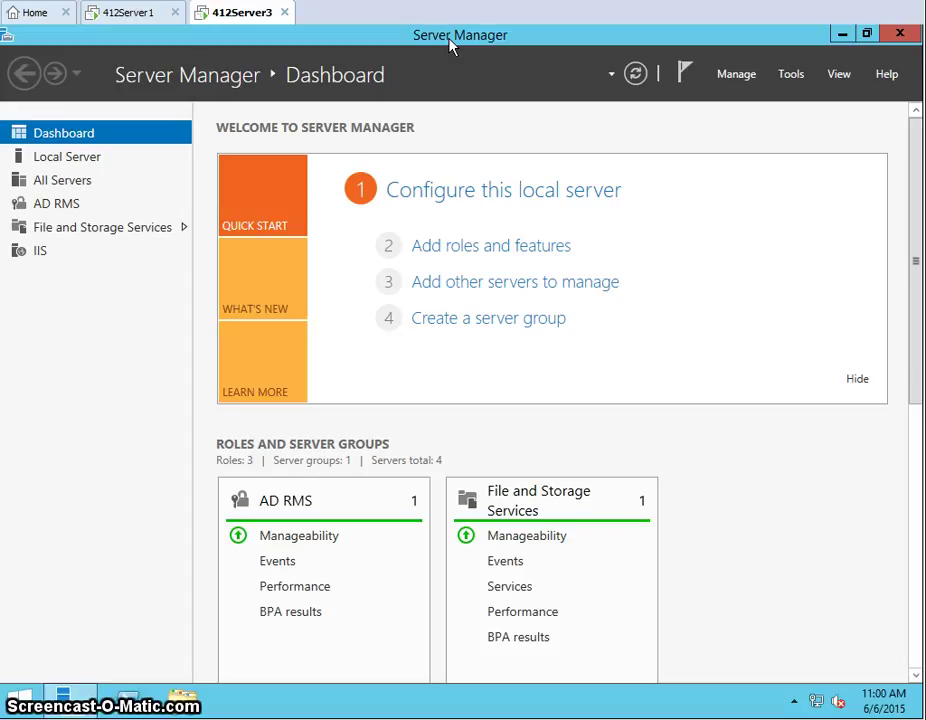
Launch the Active Directory Rights Management Services console from Server Manager's Tools menu
click(785, 100)
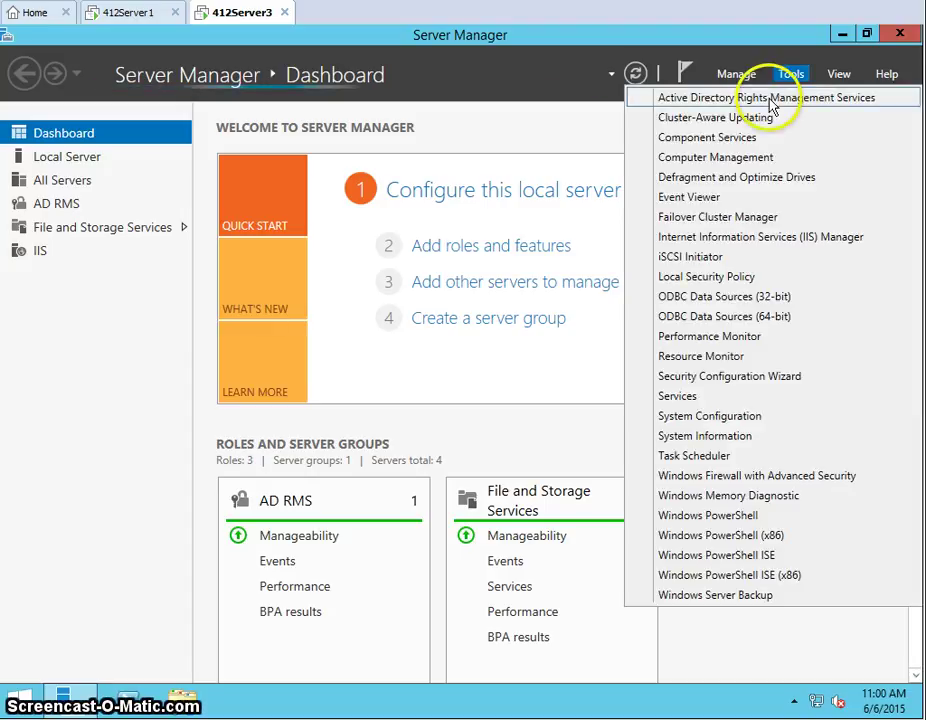
click(713, 302)
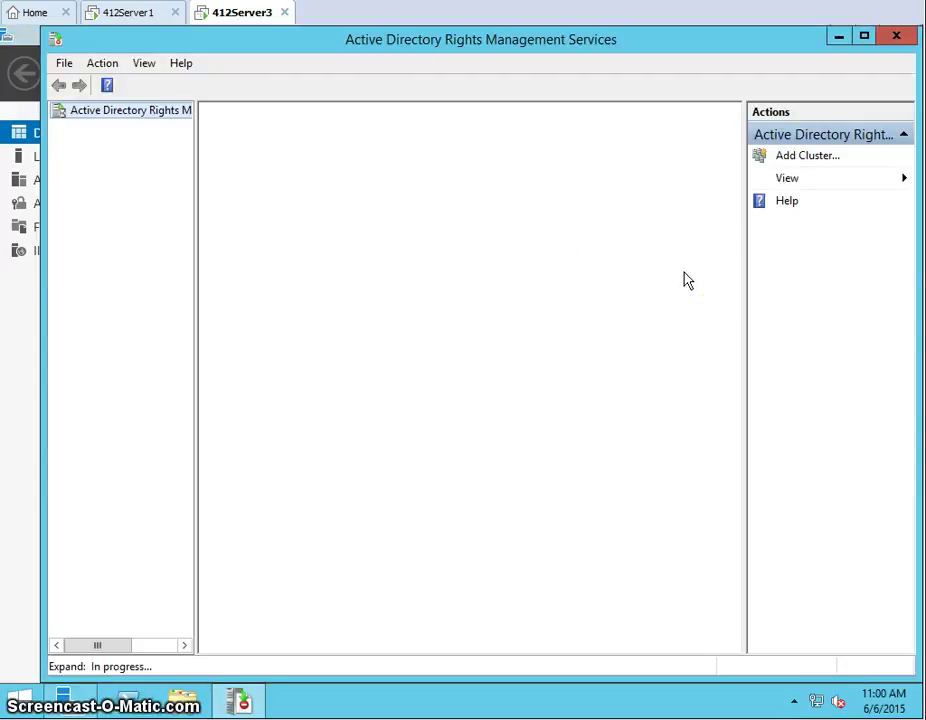
Check the 412server3.412dom1.local cluster details in the AD RMS console, then close it
click(453, 50)
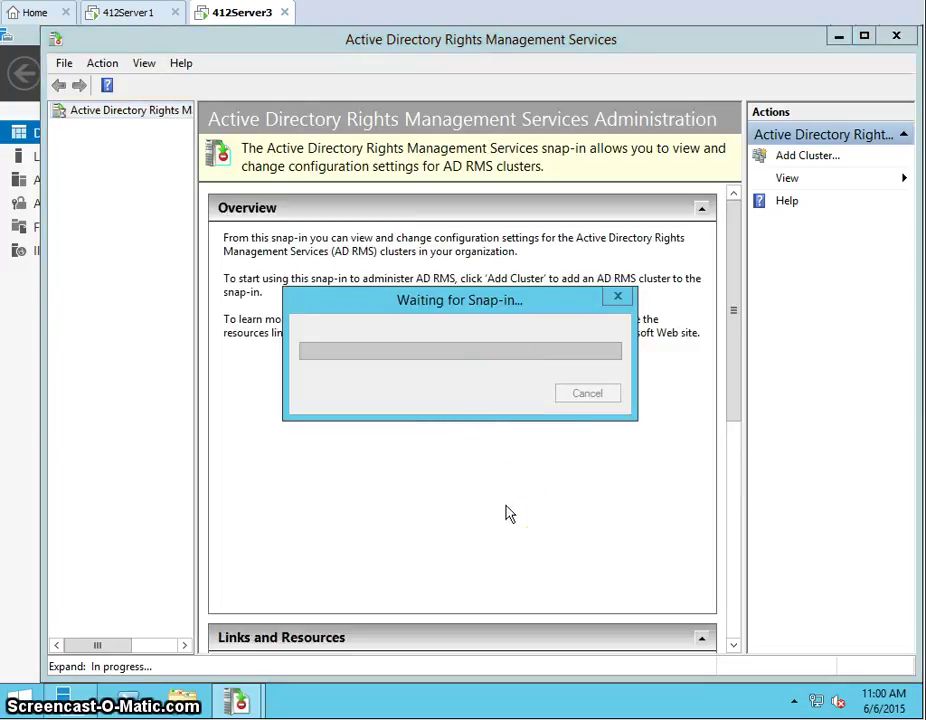
click(497, 509)
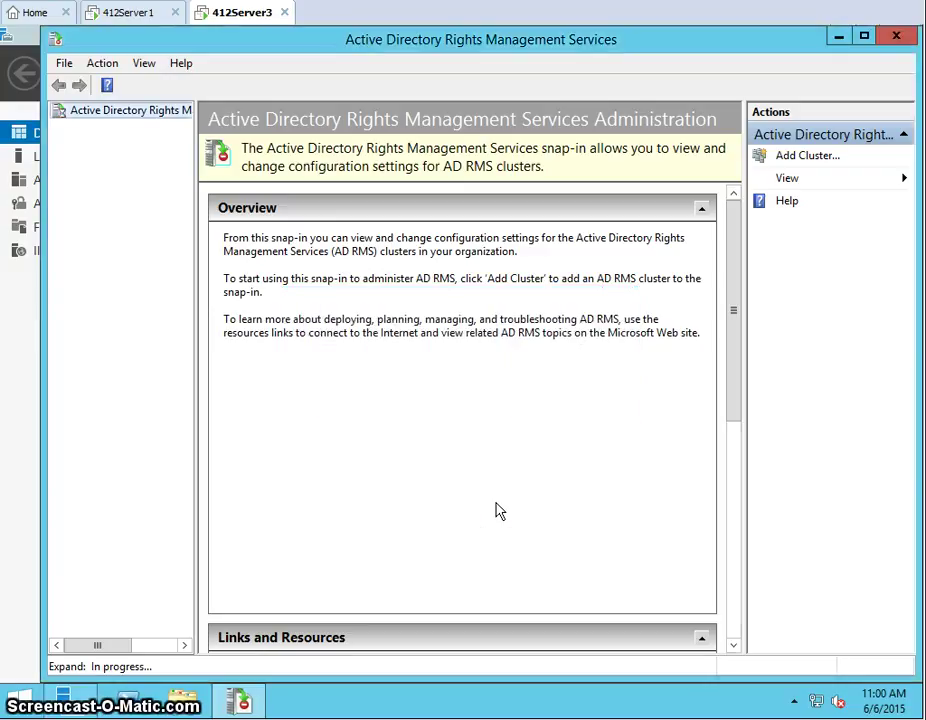
click(430, 366)
click(397, 305)
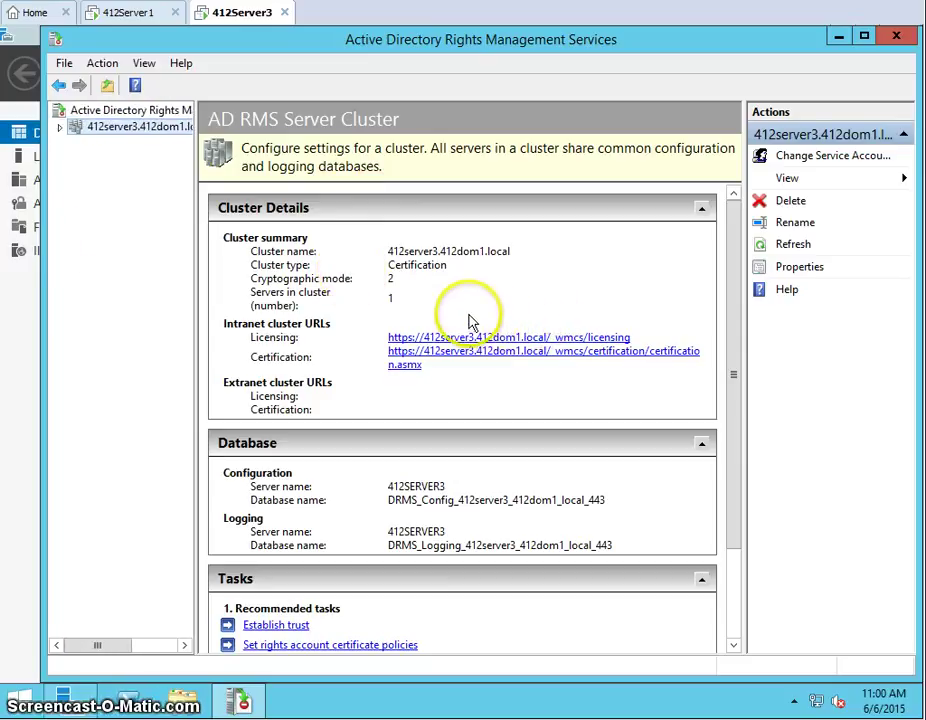
click(894, 36)
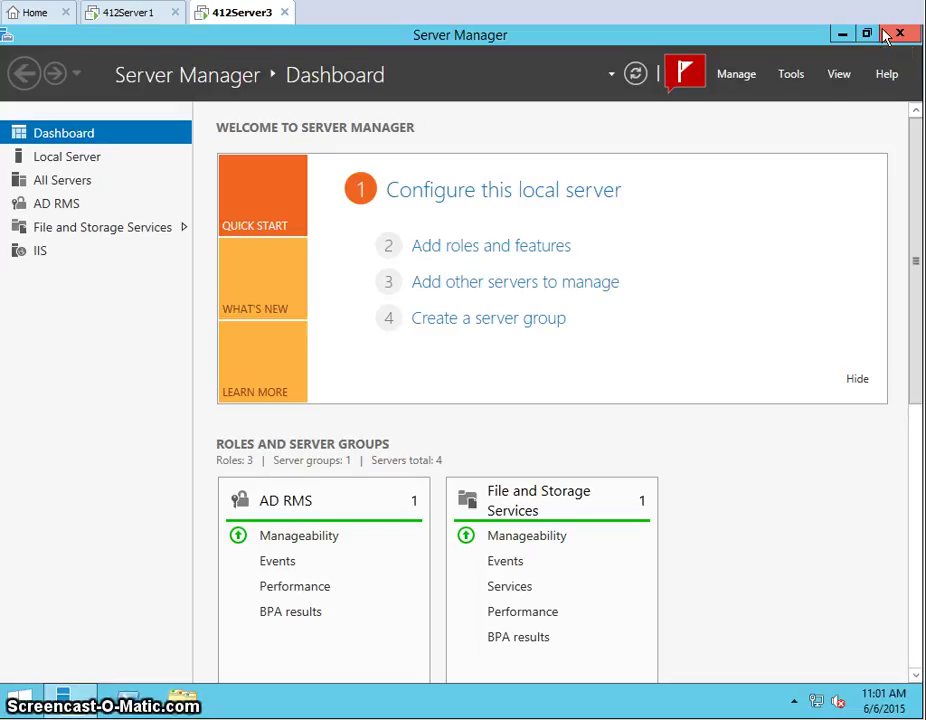
mouse_move(63, 700)
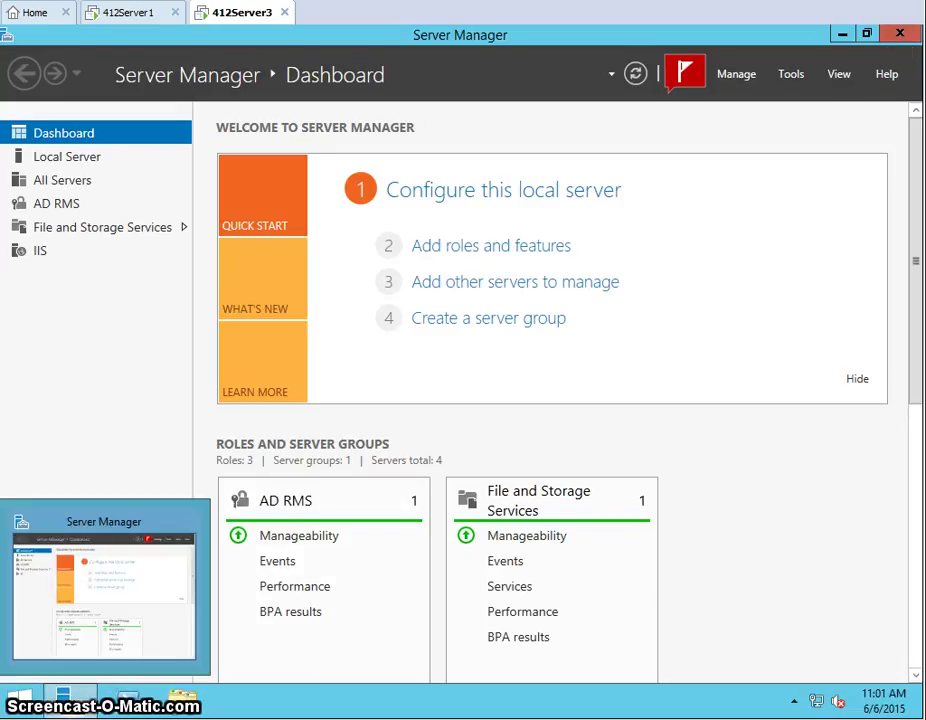